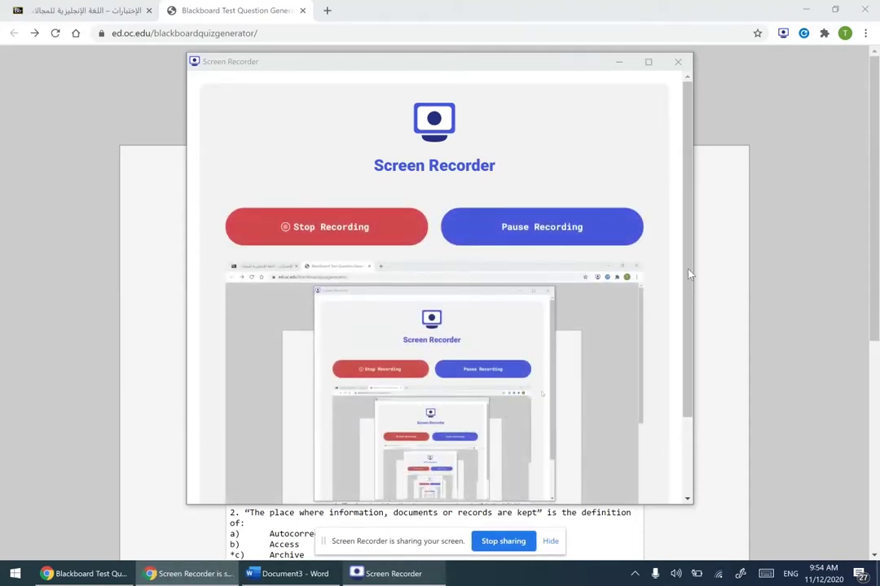
Bring the generator page forward, review its four sample questions, and select its web address.
{"action": "left_click", "coordinate": [719, 275]}
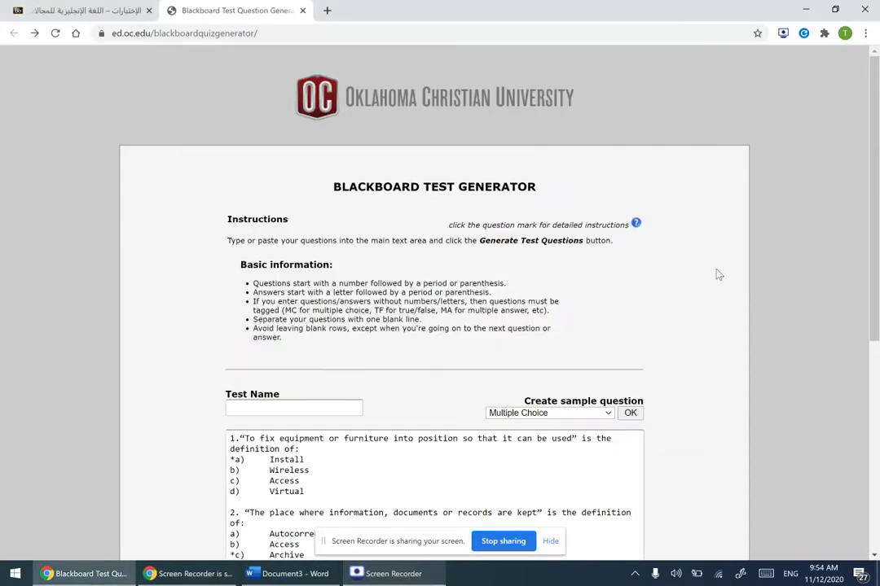
{"action": "left_click", "coordinate": [551, 540]}
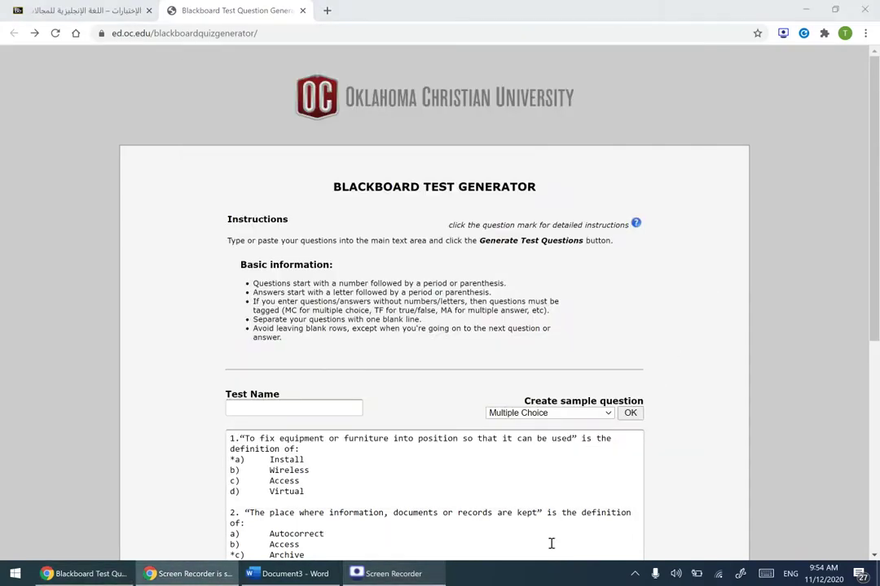
{"action": "scroll", "coordinate": [552, 543], "scroll_direction": "down", "scroll_amount": 5}
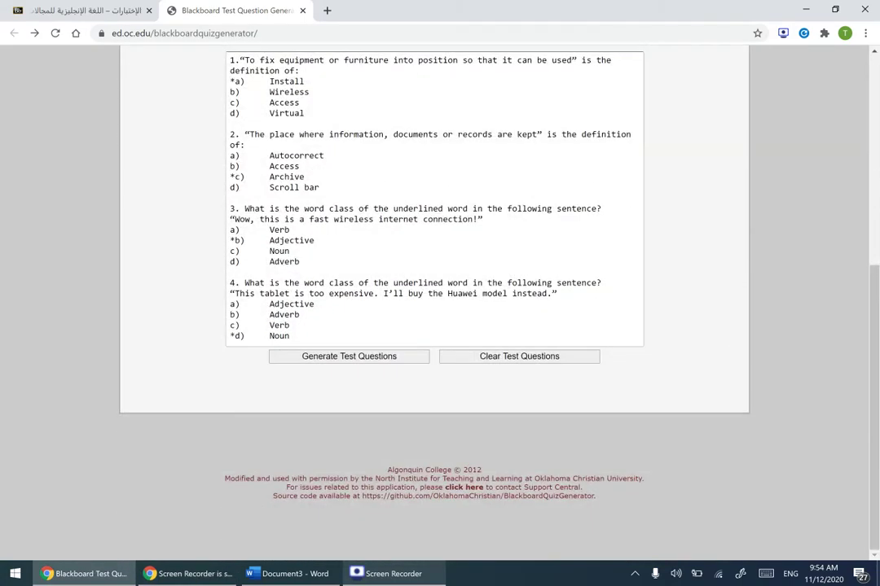
{"action": "scroll", "coordinate": [434, 293], "scroll_direction": "up", "scroll_amount": 5}
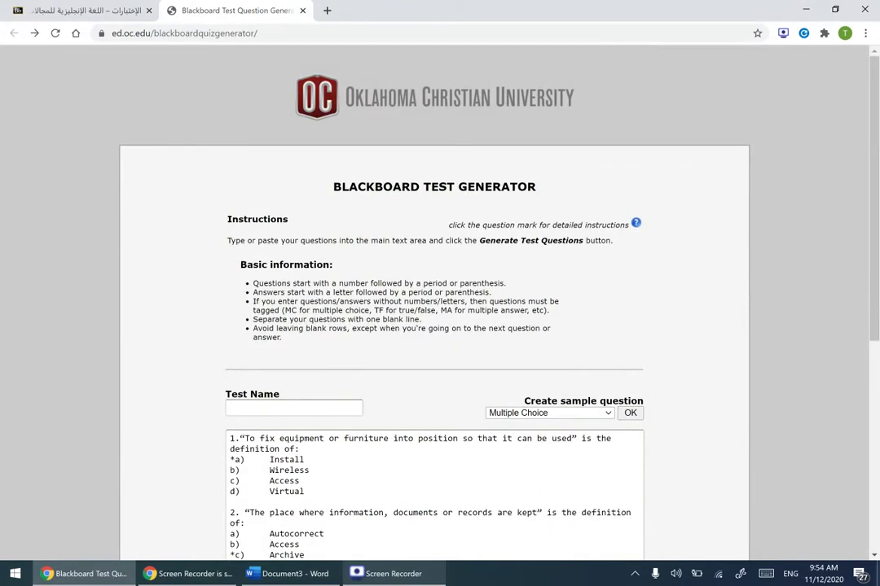
{"action": "scroll", "coordinate": [434, 293], "scroll_direction": "down", "scroll_amount": 1}
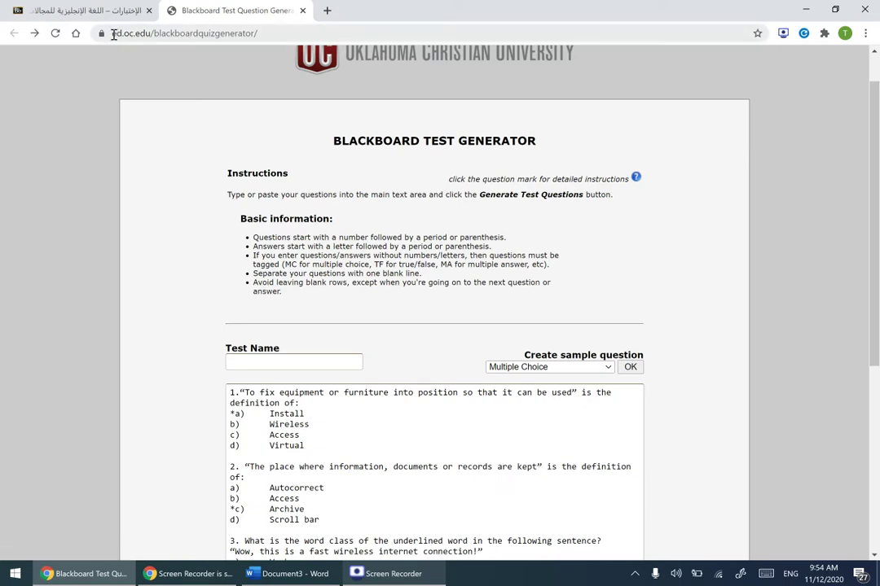
{"action": "left_click_drag", "start_coordinate": [113, 33], "coordinate": [259, 35]}
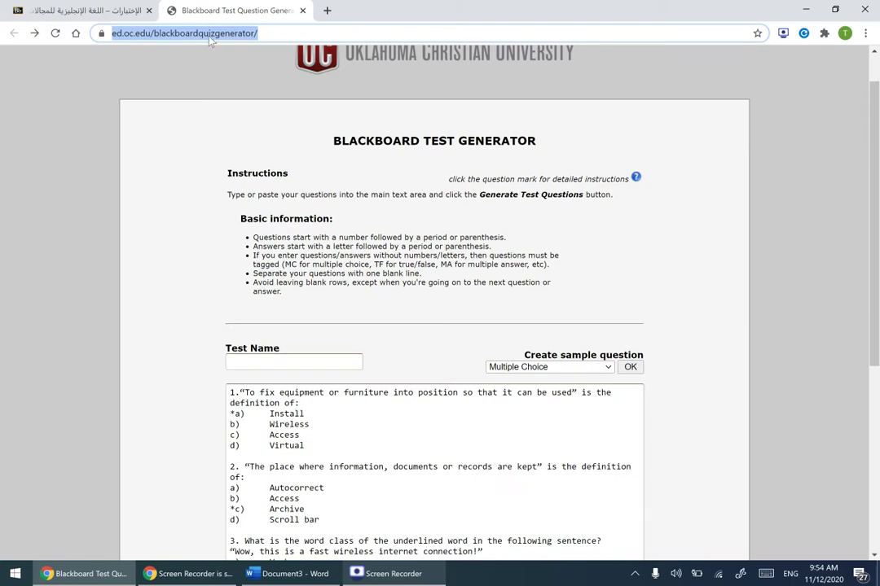
{"action": "left_click", "coordinate": [289, 574]}
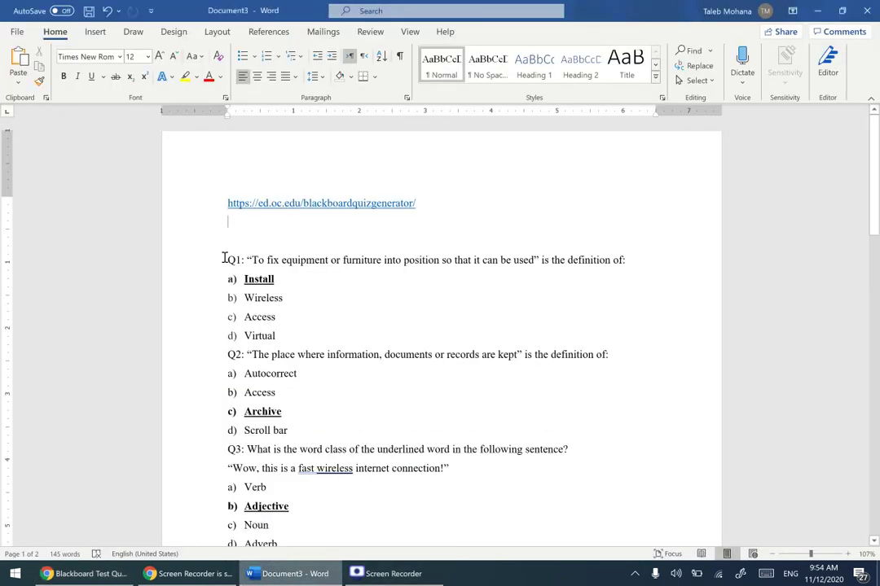
{"action": "left_click_drag", "start_coordinate": [224, 259], "coordinate": [329, 460]}
{"action": "left_click", "coordinate": [329, 461]}
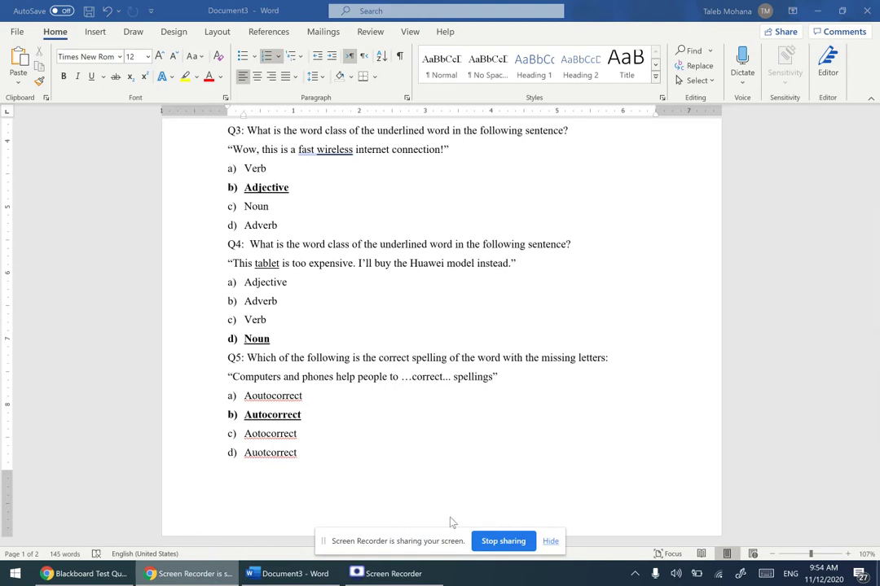
{"action": "left_click", "coordinate": [551, 542]}
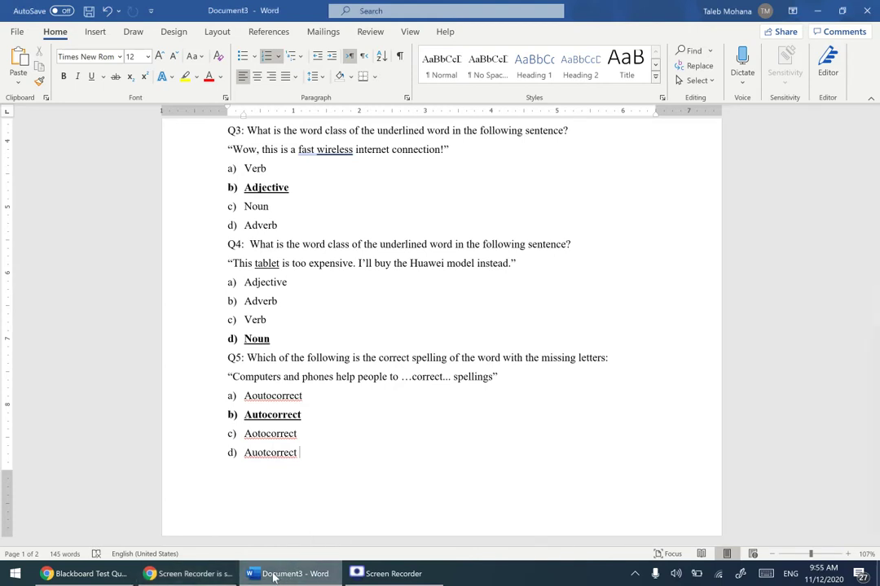
{"action": "left_click", "coordinate": [85, 574]}
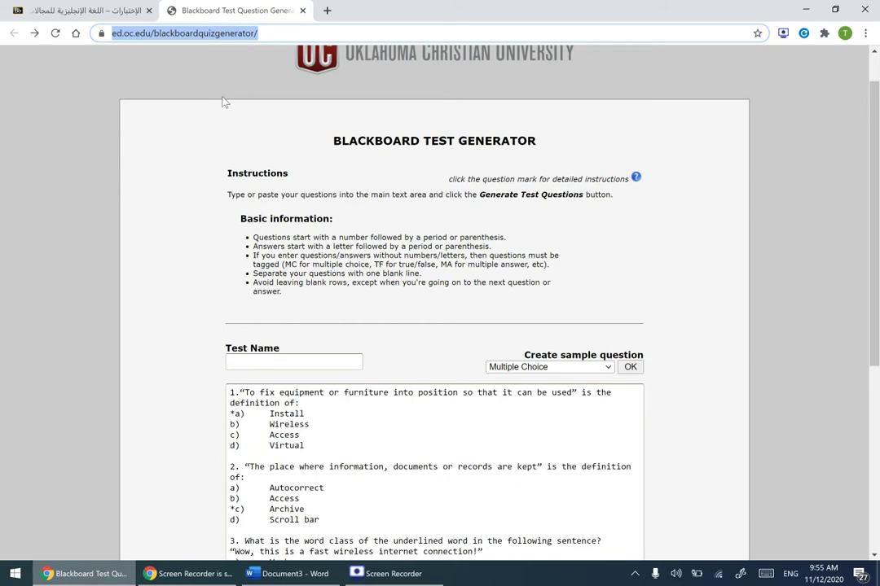
Scroll through the generator page's instructions, Test Name field and question box.
{"action": "scroll", "coordinate": [334, 374], "scroll_direction": "down", "scroll_amount": 5}
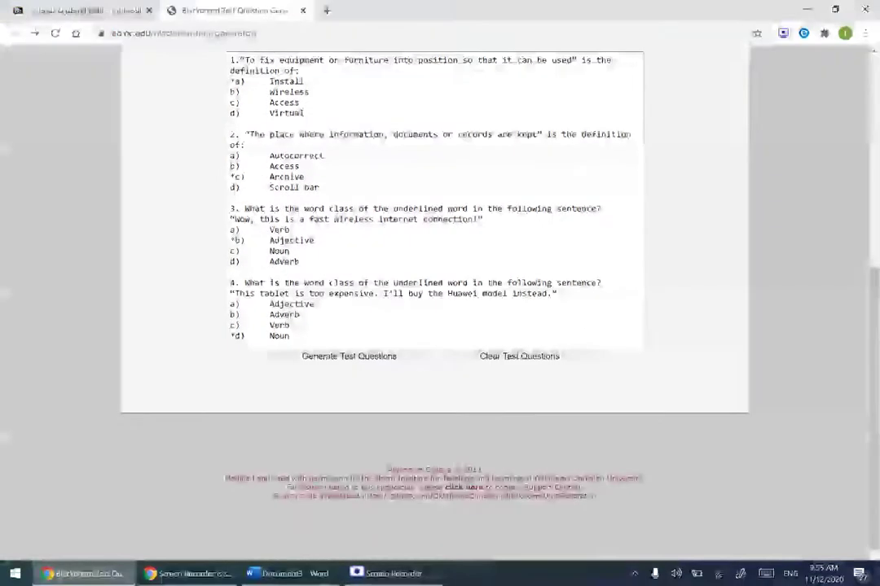
{"action": "scroll", "coordinate": [334, 373], "scroll_direction": "up", "scroll_amount": 4}
{"action": "scroll", "coordinate": [334, 374], "scroll_direction": "down", "scroll_amount": 2}
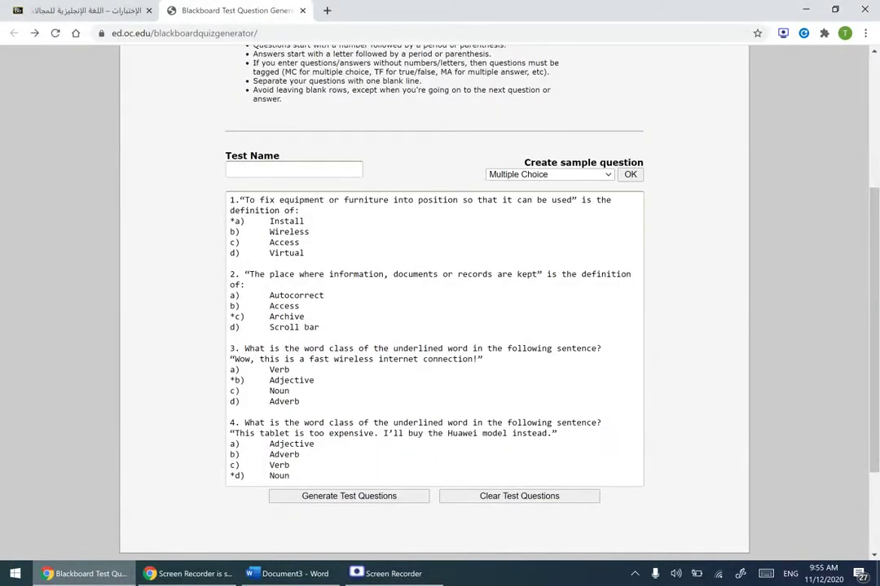
{"action": "scroll", "coordinate": [334, 374], "scroll_direction": "up", "scroll_amount": 2}
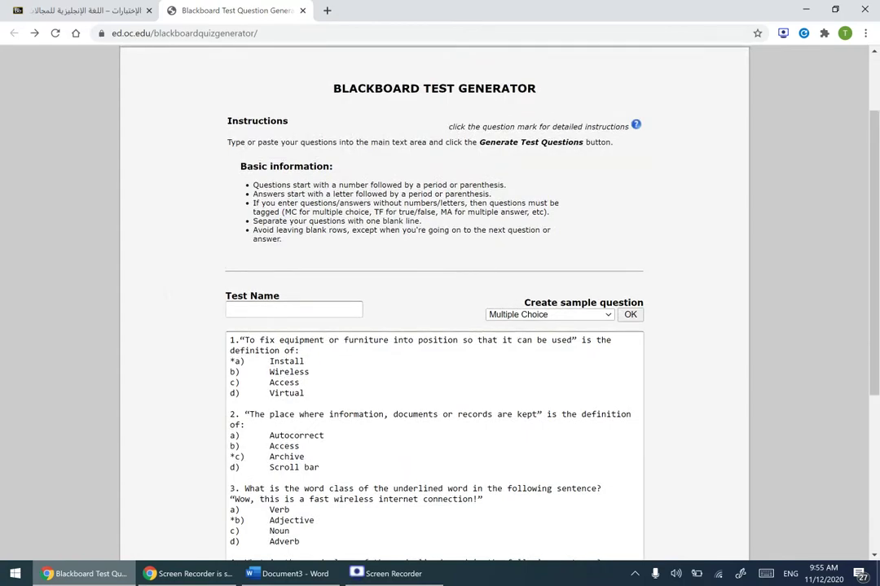
{"action": "scroll", "coordinate": [439, 326], "scroll_direction": "up", "scroll_amount": 4}
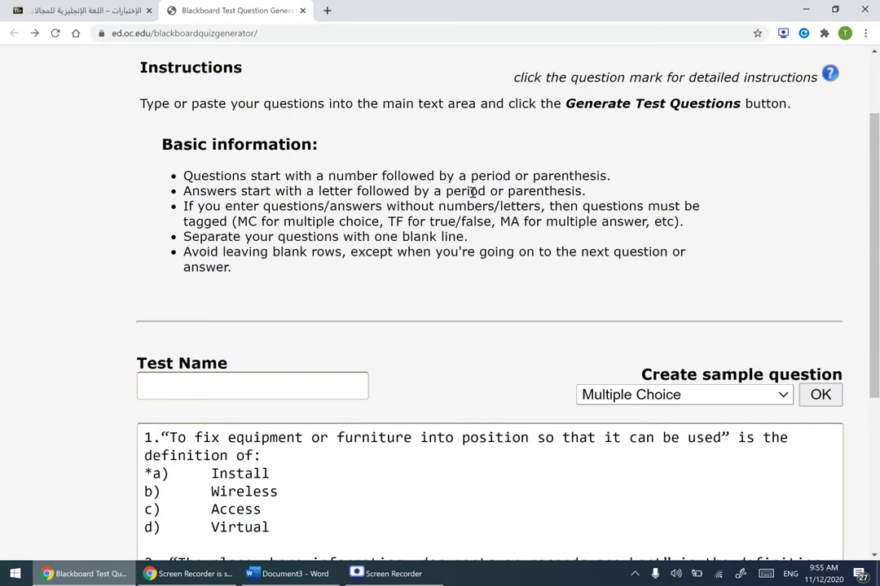
{"action": "scroll", "coordinate": [176, 289], "scroll_direction": "down", "scroll_amount": 1}
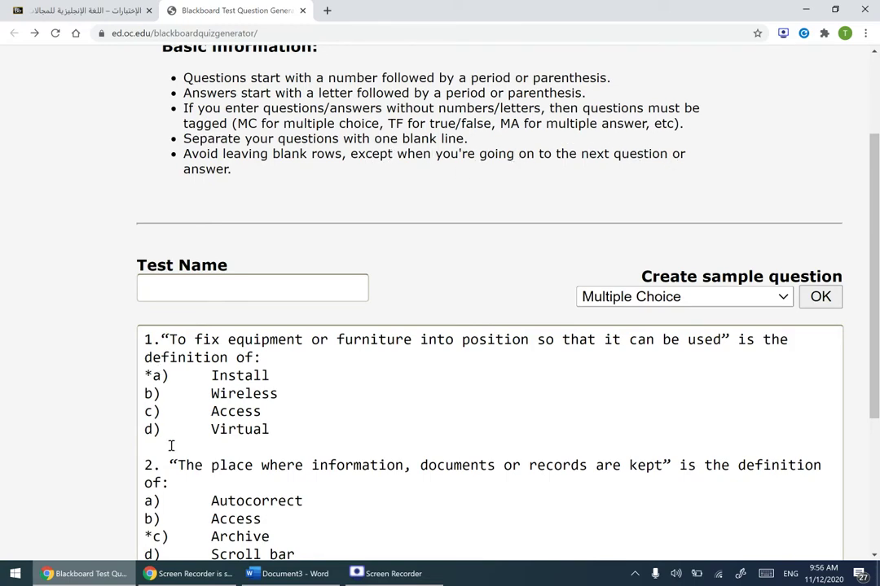
{"action": "scroll", "coordinate": [172, 448], "scroll_direction": "down", "scroll_amount": 5}
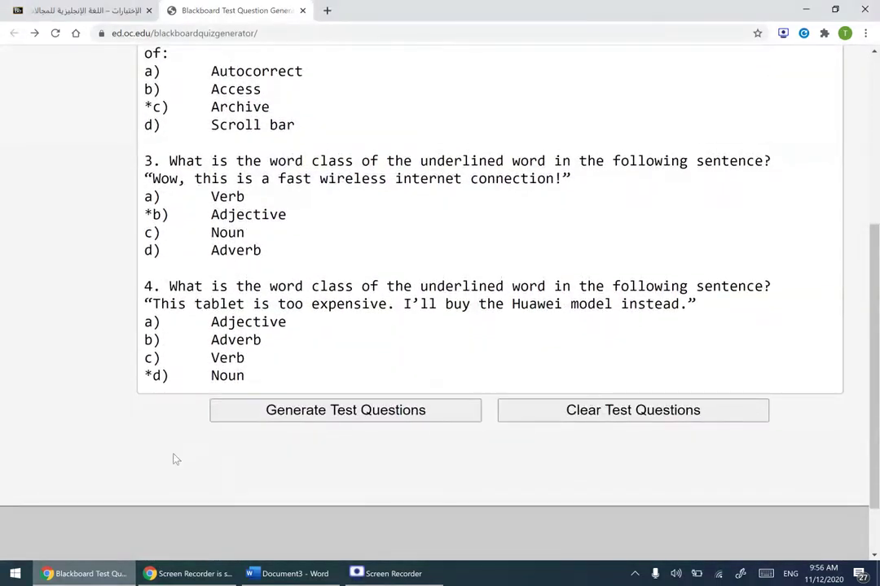
Paste question 5 on spelling Autocorrect, answer b starred, below question 4's '*d) Noun'.
{"action": "left_click", "coordinate": [206, 379]}
{"action": "key", "text": "Return"}
{"action": "key", "text": "Return"}
{"action": "type", "text": "5. Which of the following is the correct spelling of the word with the missing letters: \"Computers and phones help people to …correct... spellings\" a)\tAoutocorrect *b)\tAutocorrect c)\tAotocorrect d)\tAuotcorrect"}
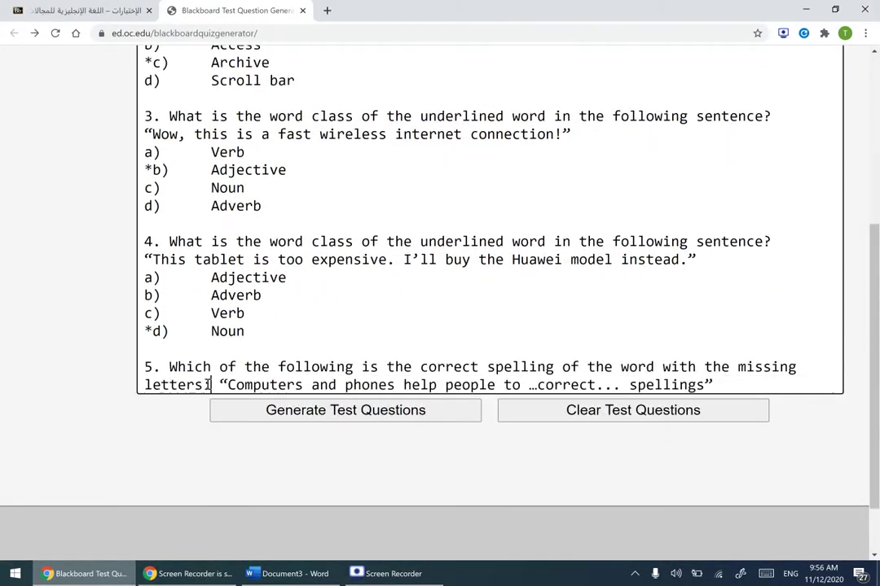
{"action": "key", "text": "Return"}
{"action": "key", "text": "Return"}
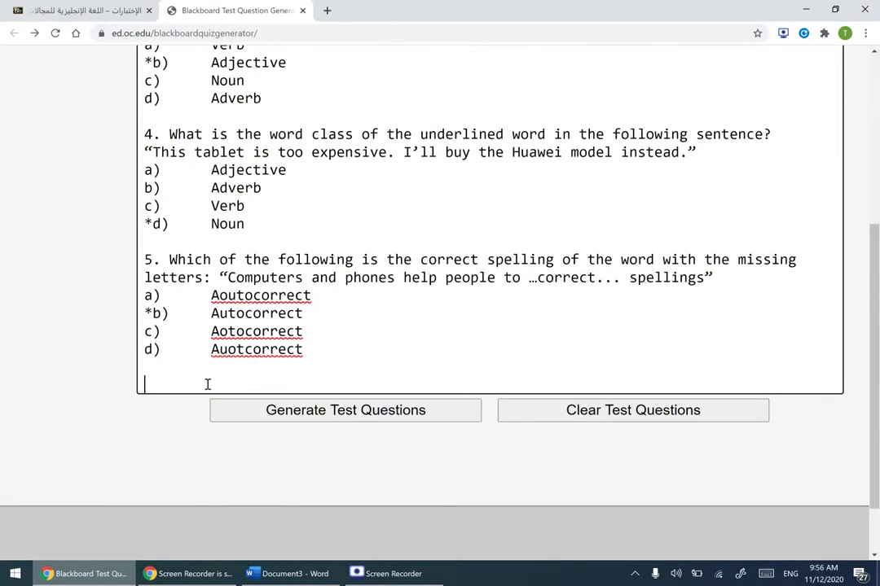
{"action": "key", "text": "BackSpace"}
{"action": "key", "text": "BackSpace"}
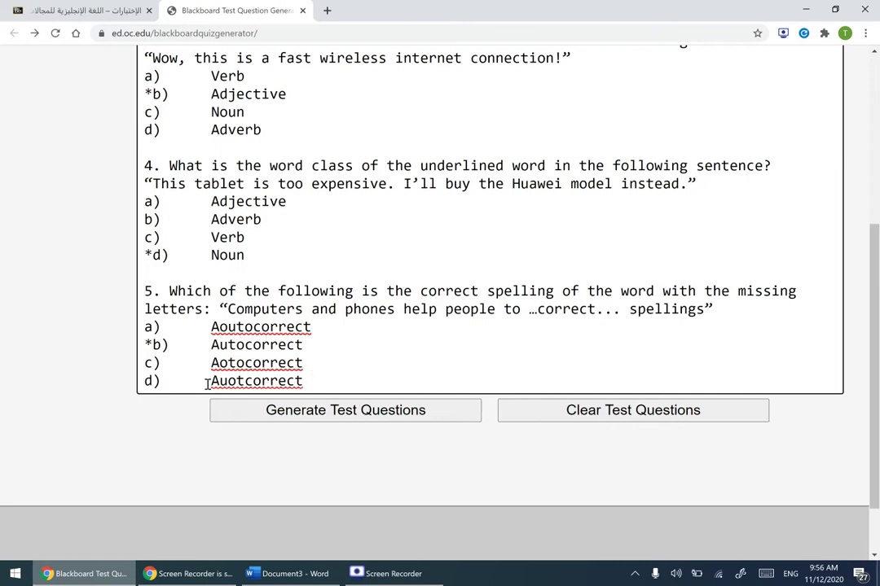
{"action": "left_click", "coordinate": [287, 575]}
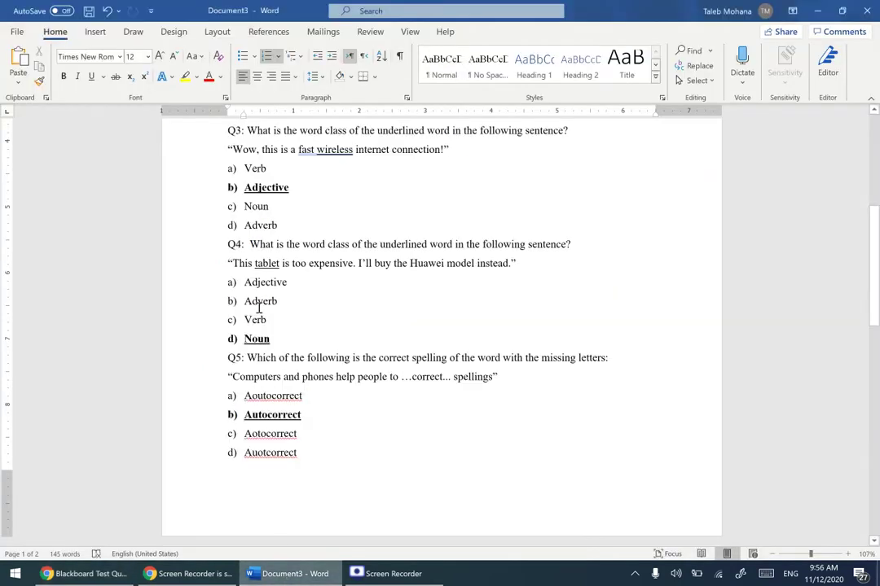
{"action": "scroll", "coordinate": [363, 367], "scroll_direction": "up", "scroll_amount": 4}
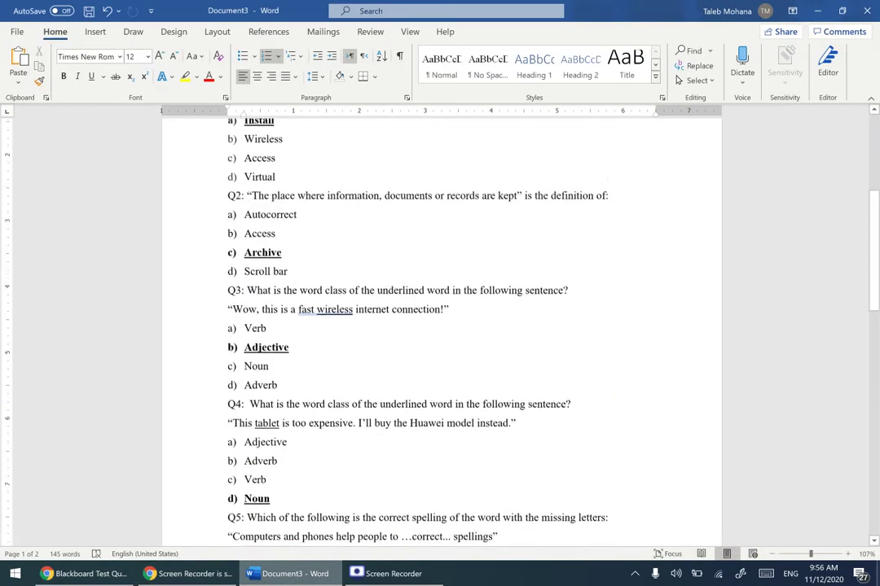
{"action": "scroll", "coordinate": [440, 325], "scroll_direction": "up", "scroll_amount": 3}
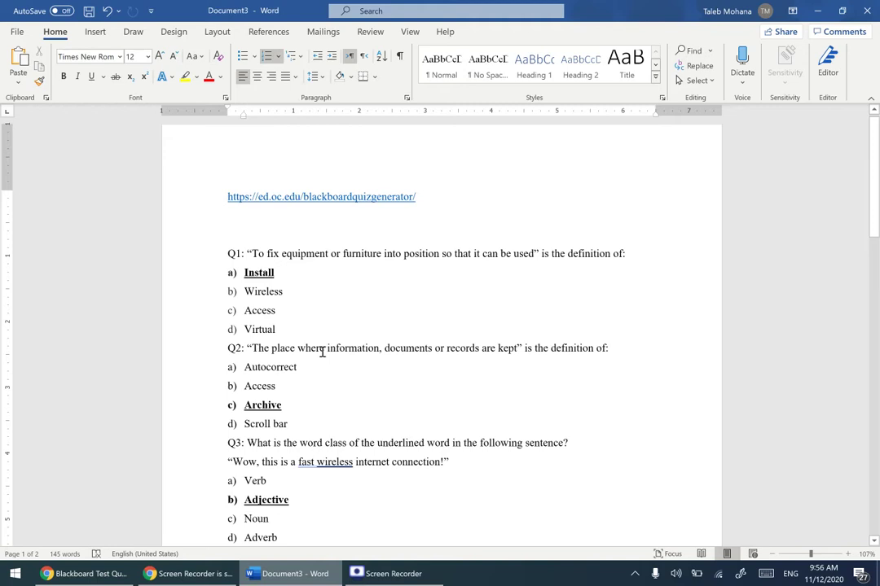
{"action": "left_click_drag", "start_coordinate": [228, 252], "coordinate": [310, 476]}
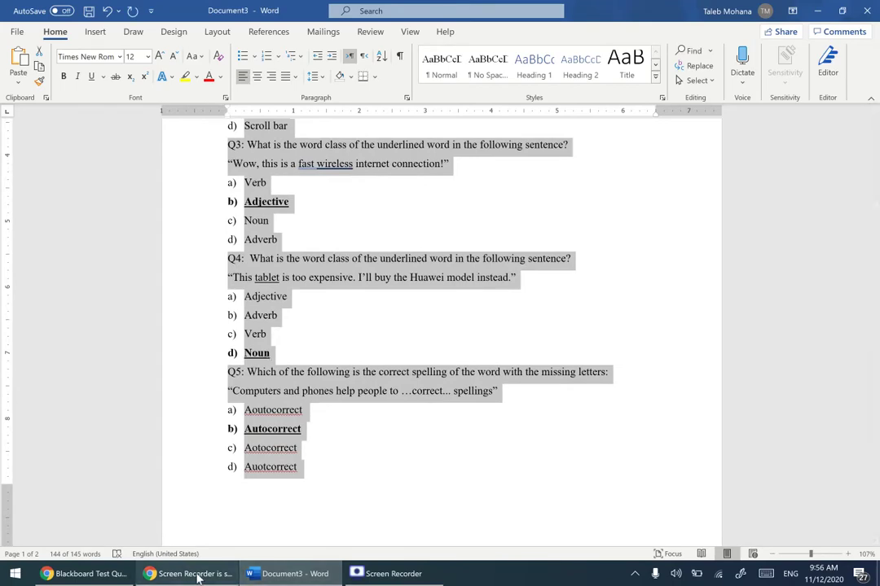
{"action": "left_click", "coordinate": [91, 575]}
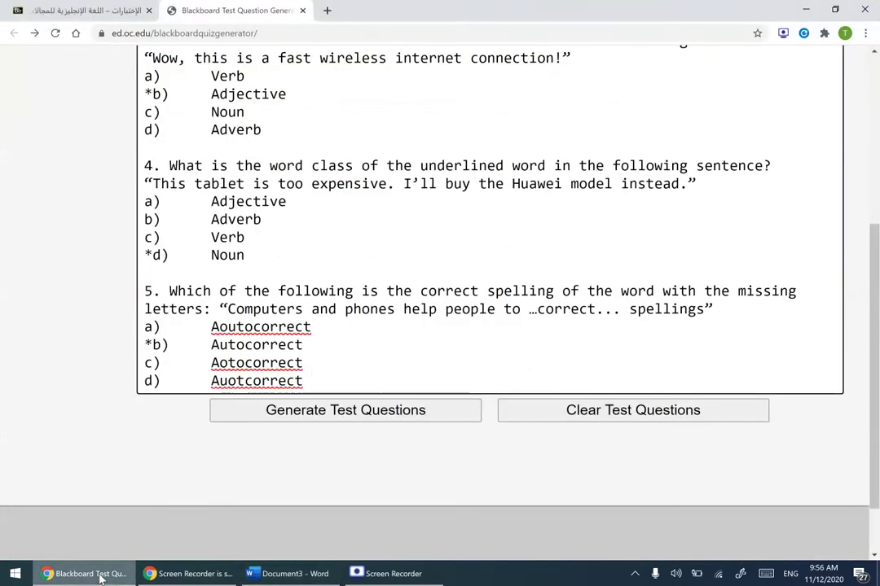
Zoom the page back out and duplicate the generator tab.
{"action": "key", "text": "ctrl+minus"}
{"action": "scroll", "coordinate": [269, 407], "scroll_direction": "up", "scroll_amount": 5}
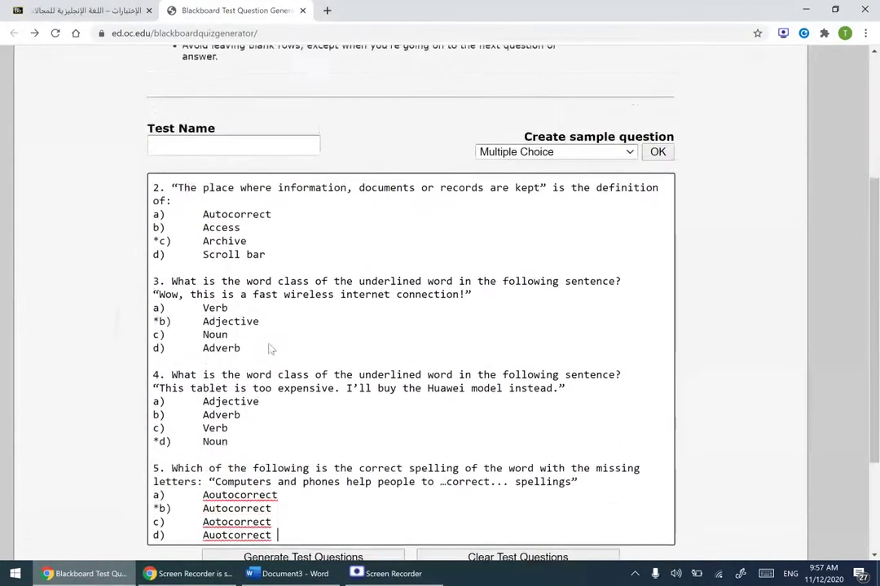
{"action": "right_click", "coordinate": [260, 8]}
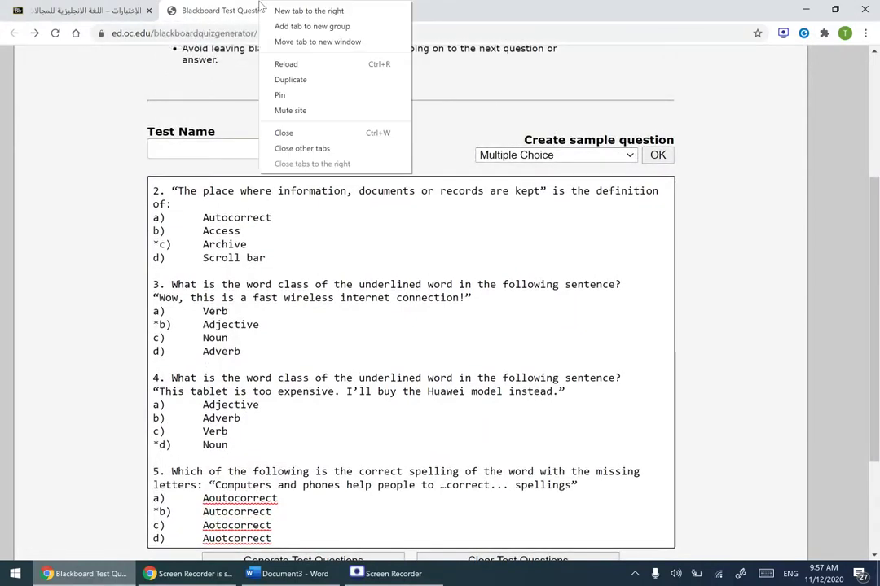
{"action": "left_click", "coordinate": [288, 80]}
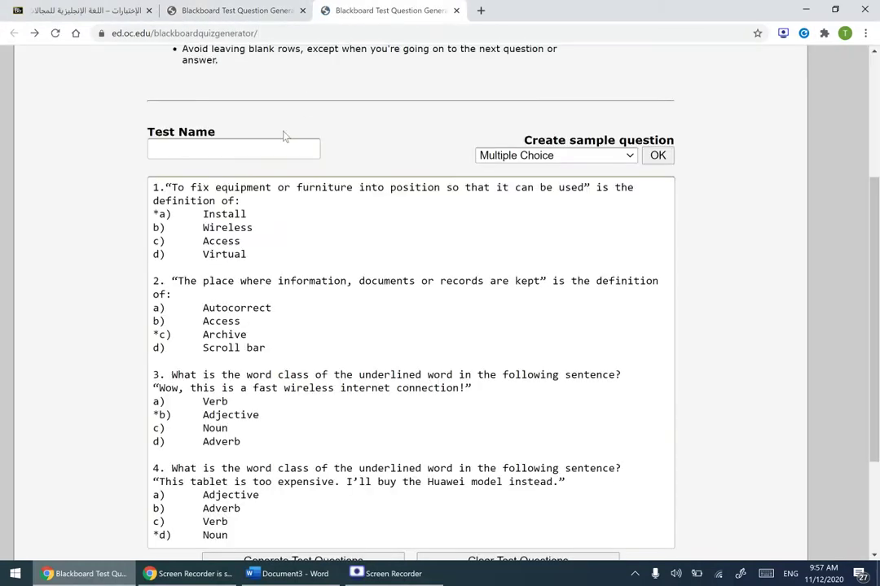
Replace the question box contents with the Q1–Q5 questions pasted from Word.
{"action": "scroll", "coordinate": [284, 136], "scroll_direction": "down", "scroll_amount": 1}
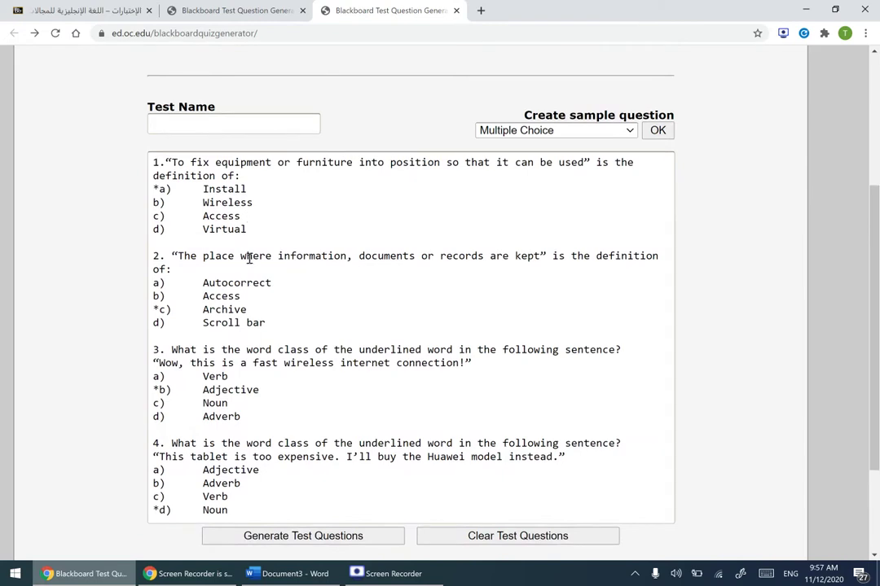
{"action": "left_click", "coordinate": [241, 311]}
{"action": "key", "text": "ctrl+a"}
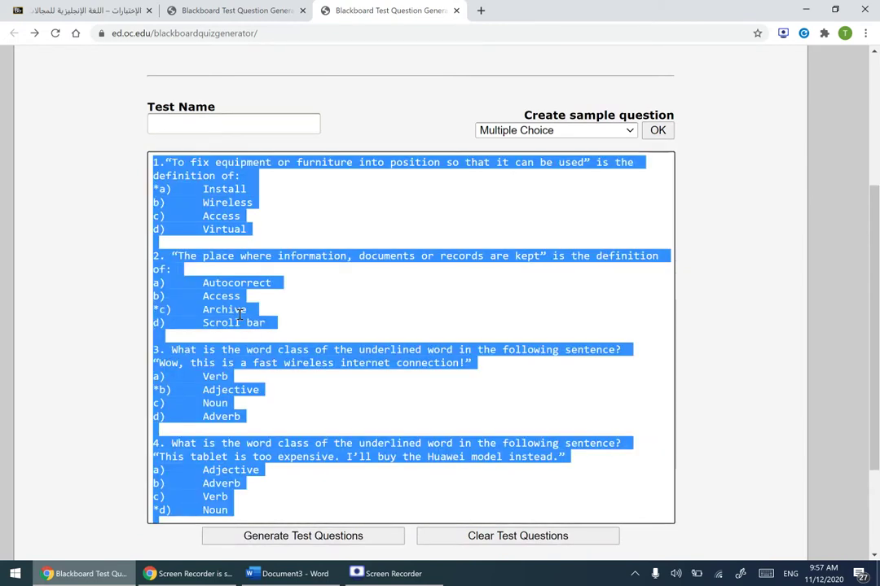
{"action": "key", "text": "ctrl+v"}
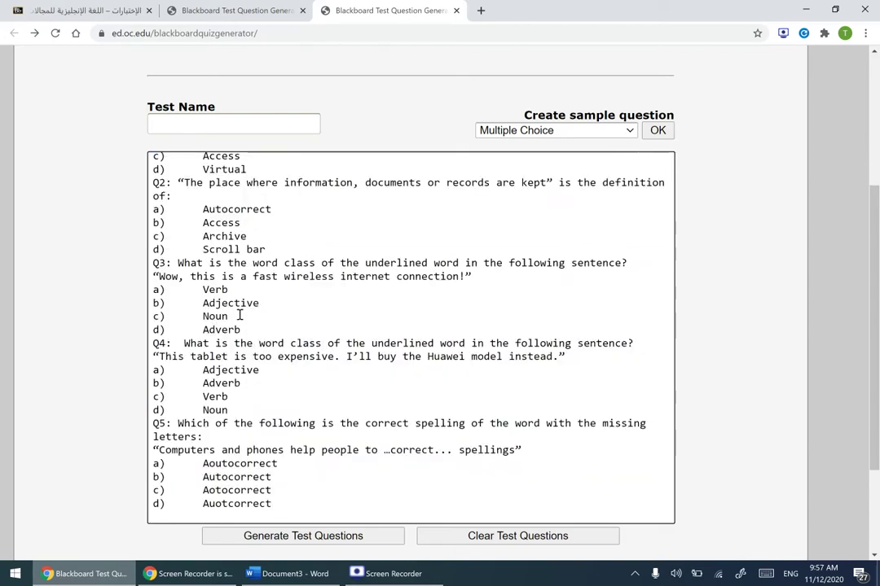
{"action": "scroll", "coordinate": [240, 315], "scroll_direction": "up", "scroll_amount": 2}
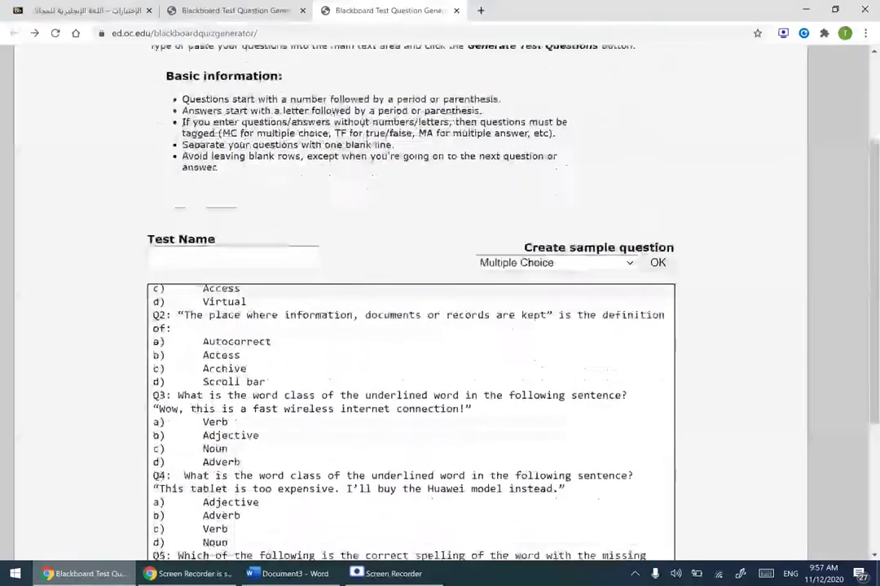
{"action": "left_click", "coordinate": [202, 347]}
Replace the colons after Q1, Q2 and Q3 with periods.
{"action": "key", "text": "ctrl+Home"}
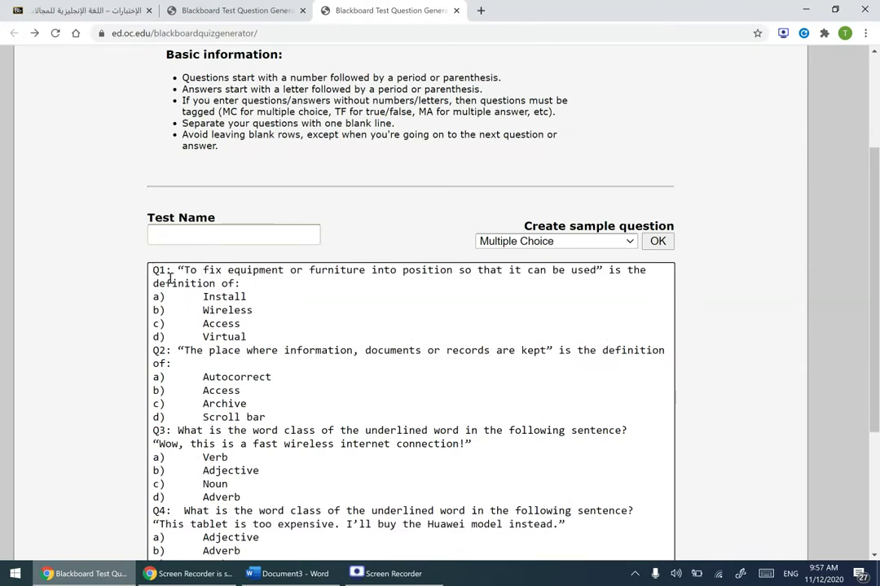
{"action": "scroll", "coordinate": [322, 355], "scroll_direction": "down", "scroll_amount": 3}
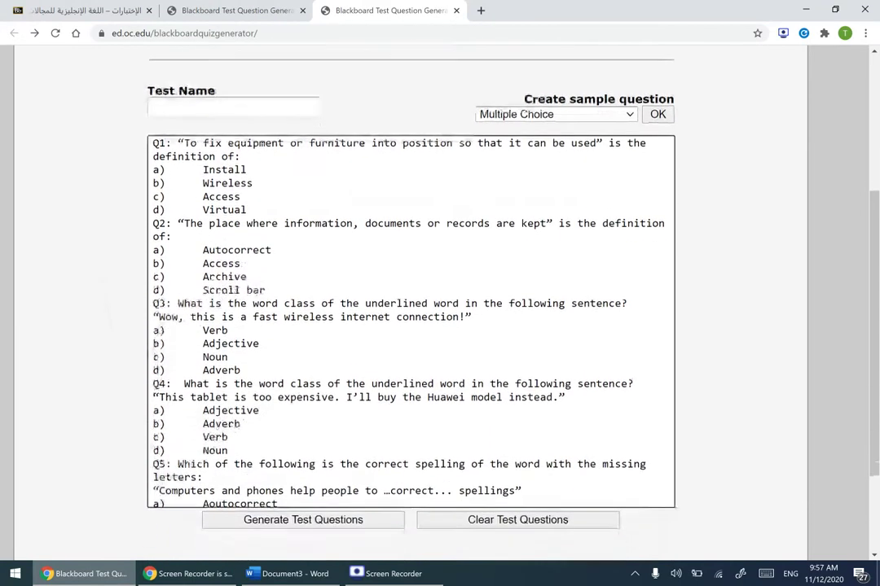
{"action": "scroll", "coordinate": [294, 304], "scroll_direction": "up", "scroll_amount": 1}
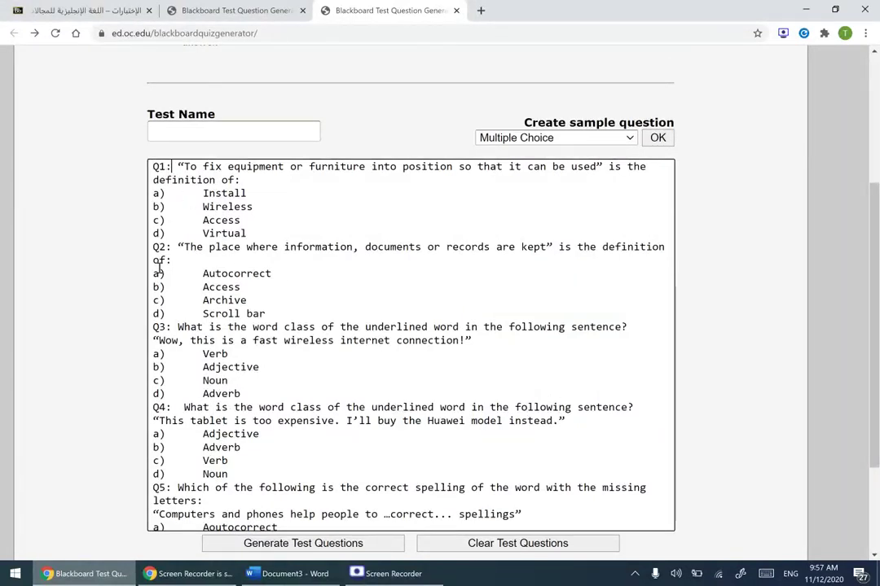
{"action": "key", "text": "BackSpace"}
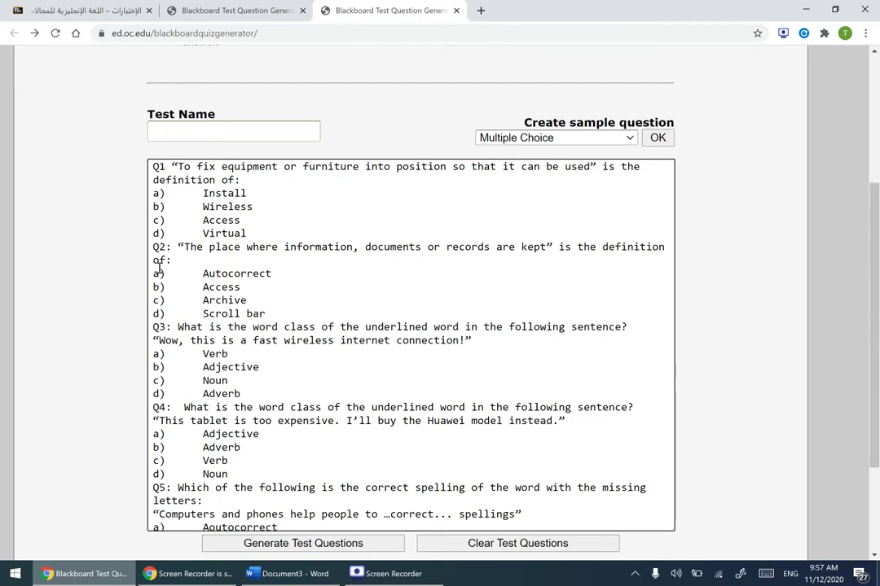
{"action": "type", "text": "."}
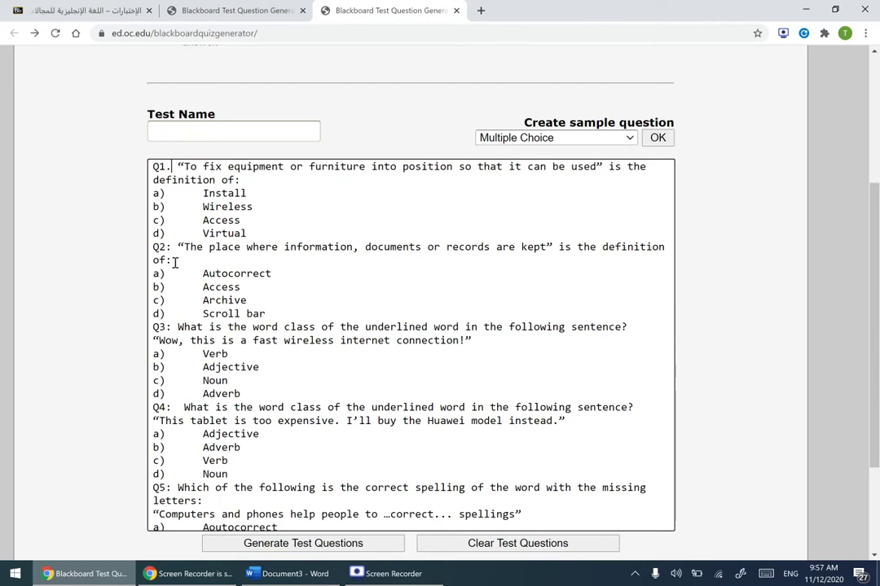
{"action": "left_click", "coordinate": [173, 247]}
{"action": "key", "text": "BackSpace"}
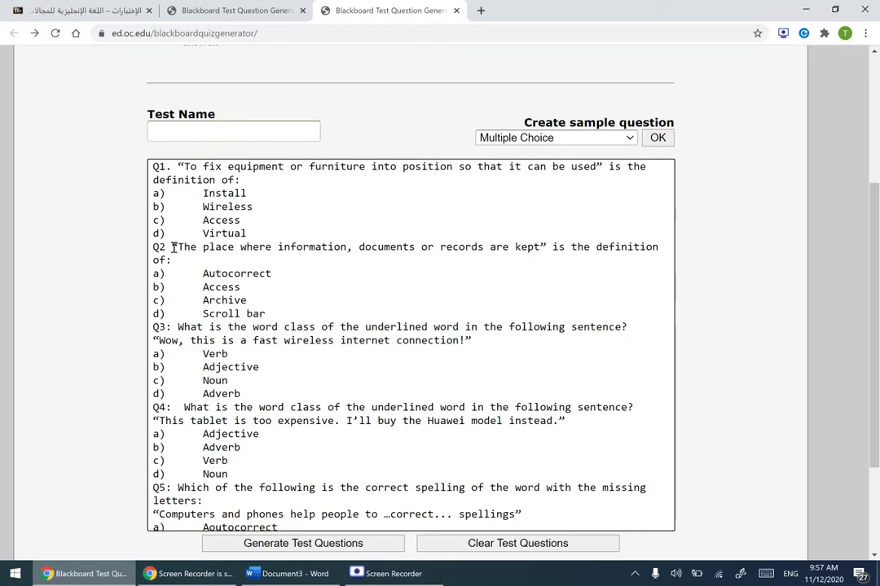
{"action": "type", "text": "."}
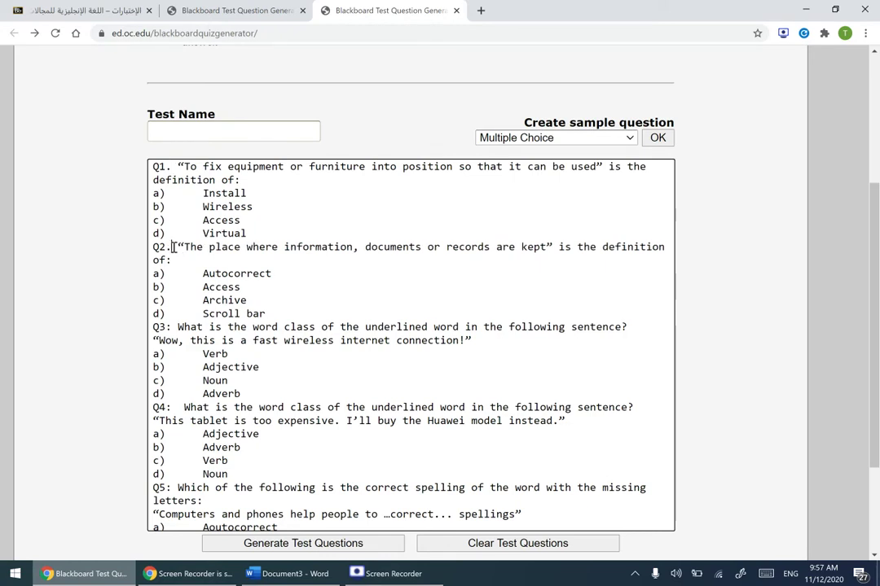
{"action": "left_click", "coordinate": [174, 326]}
{"action": "key", "text": "BackSpace"}
{"action": "type", "text": "."}
Retype Q3's period and replace the colons after Q4 and Q5 with periods.
{"action": "key", "text": "BackSpace"}
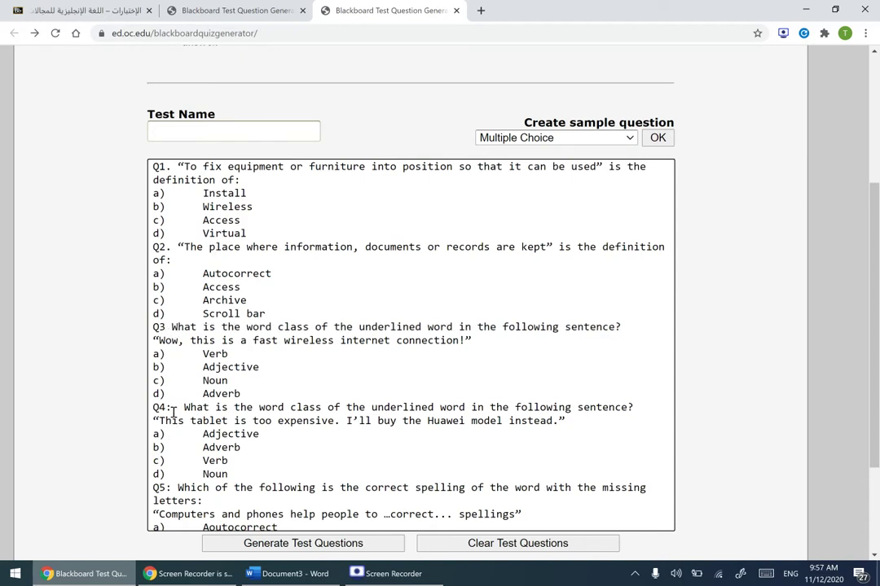
{"action": "type", "text": "."}
{"action": "key", "text": "BackSpace"}
{"action": "type", "text": "."}
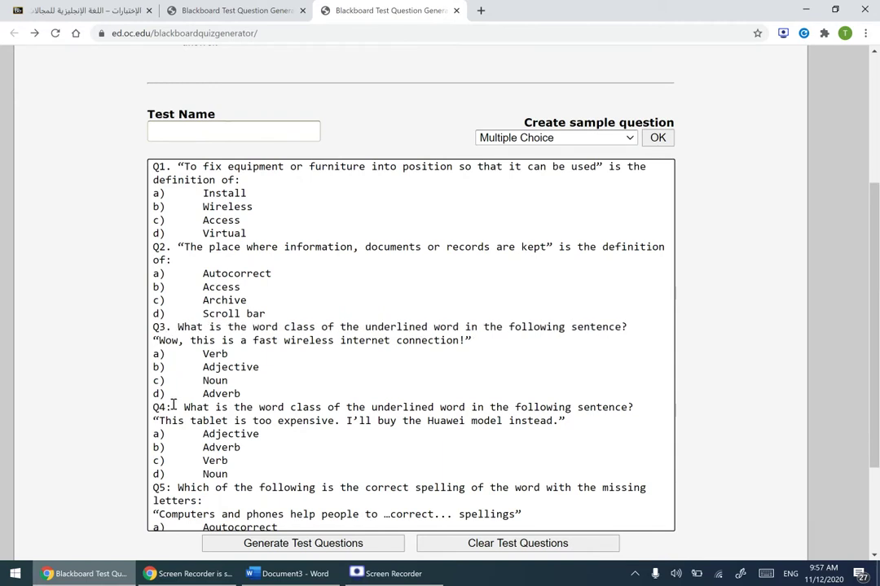
{"action": "key", "text": "BackSpace"}
{"action": "type", "text": "."}
{"action": "key", "text": "BackSpace"}
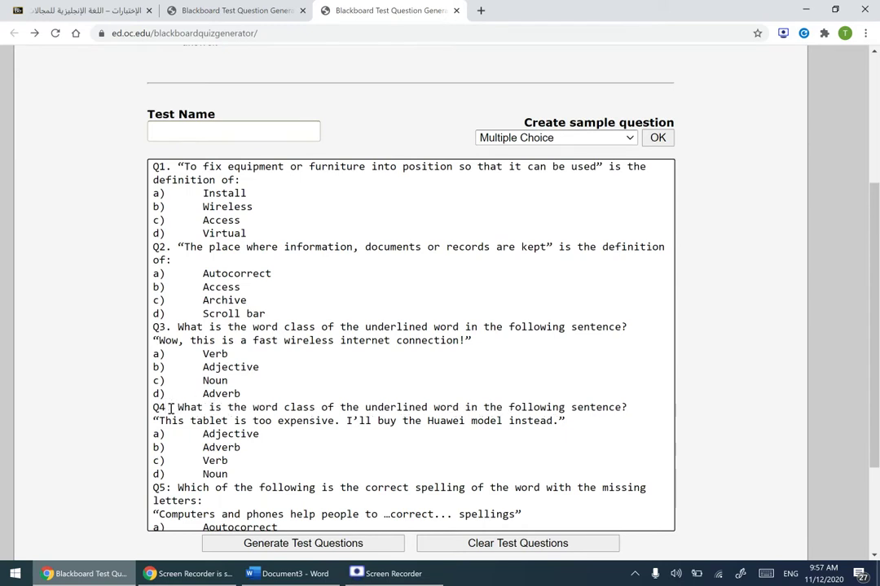
{"action": "type", "text": "."}
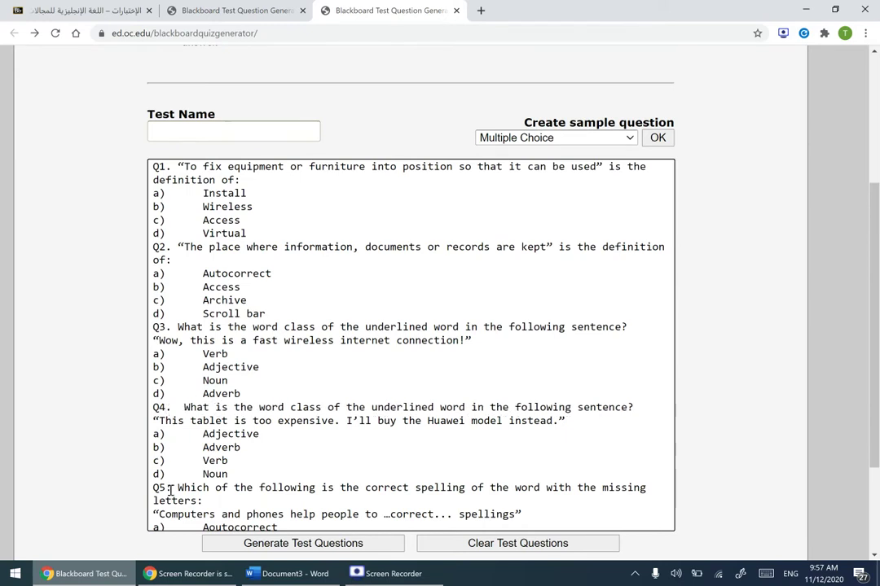
{"action": "left_click", "coordinate": [170, 489]}
{"action": "key", "text": "BackSpace"}
{"action": "type", "text": "."}
Insert a blank line between Q1's last answer and Q2.
{"action": "left_click", "coordinate": [257, 230]}
{"action": "key", "text": "Return"}
{"action": "key", "text": "BackSpace"}
{"action": "scroll", "coordinate": [258, 229], "scroll_direction": "up", "scroll_amount": 1}
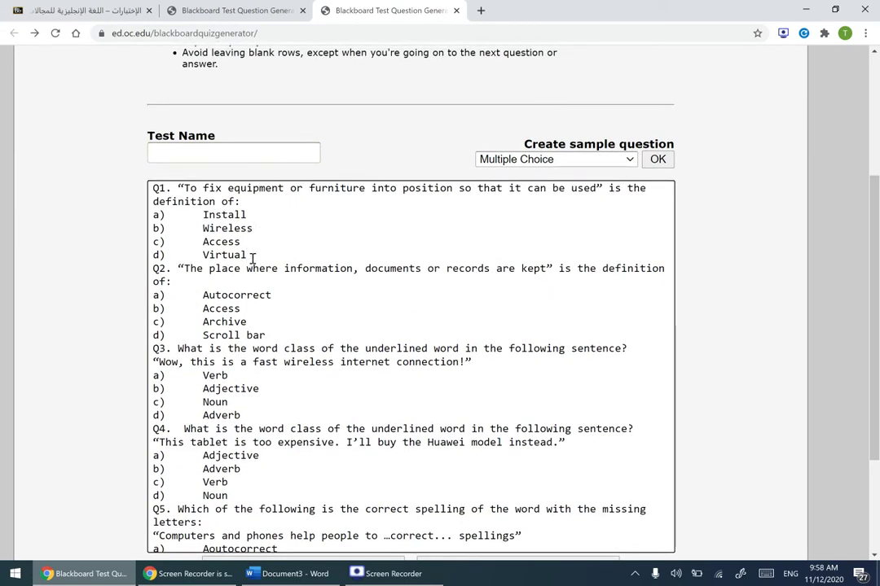
{"action": "key", "text": "Return"}
{"action": "scroll", "coordinate": [252, 259], "scroll_direction": "up", "scroll_amount": 2}
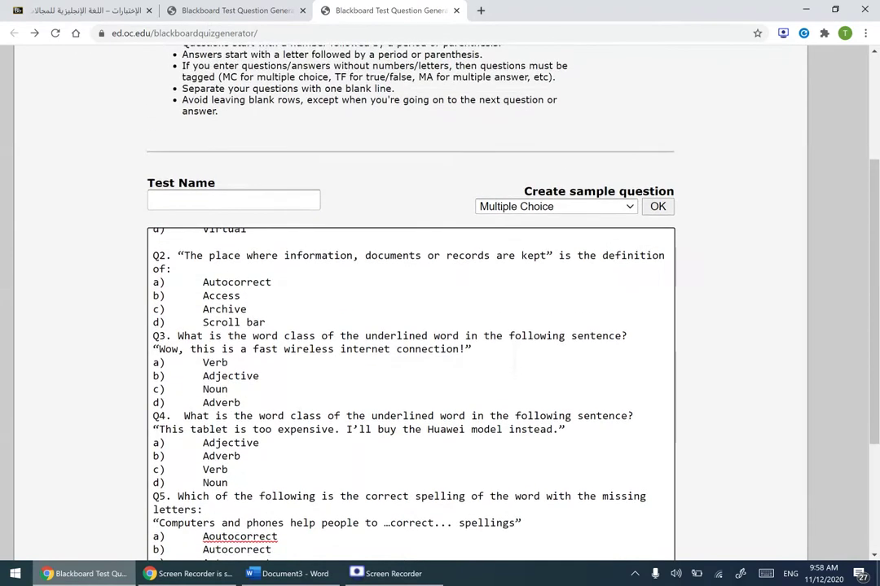
Insert blank lines between Q2 and Q3, Q3 and Q4, and Q4 and Q5.
{"action": "left_click", "coordinate": [303, 318]}
{"action": "key", "text": "Return"}
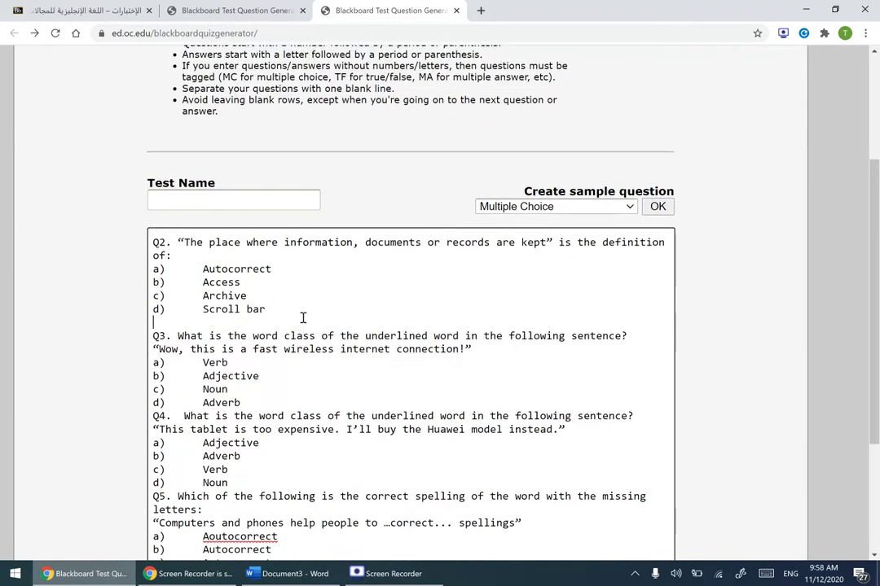
{"action": "left_click", "coordinate": [296, 399]}
{"action": "key", "text": "Return"}
{"action": "left_click", "coordinate": [273, 474]}
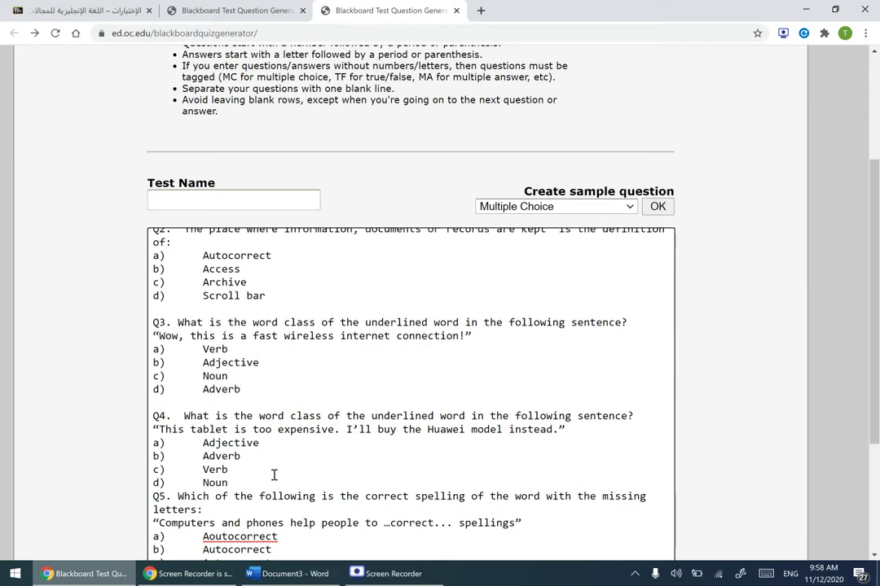
{"action": "left_click", "coordinate": [259, 495]}
{"action": "key", "text": "Return"}
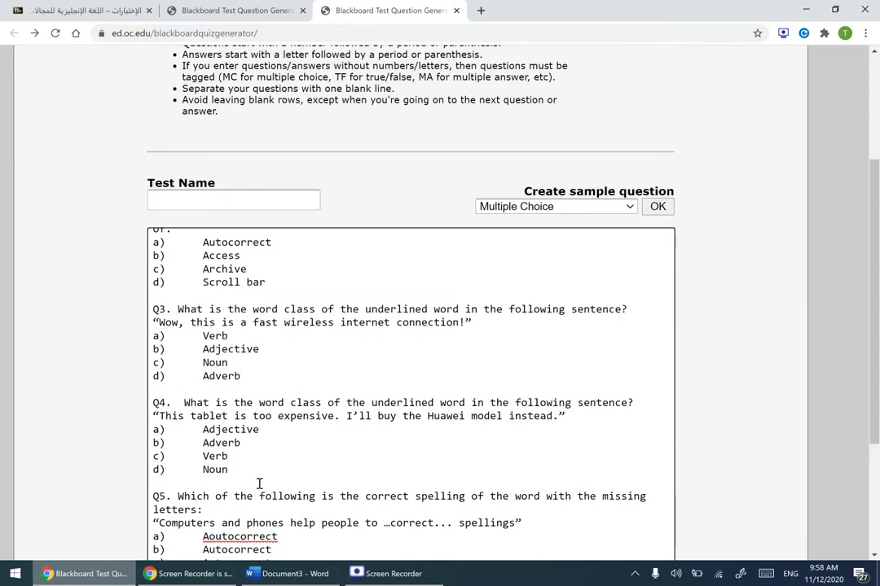
{"action": "scroll", "coordinate": [259, 484], "scroll_direction": "down", "scroll_amount": 2}
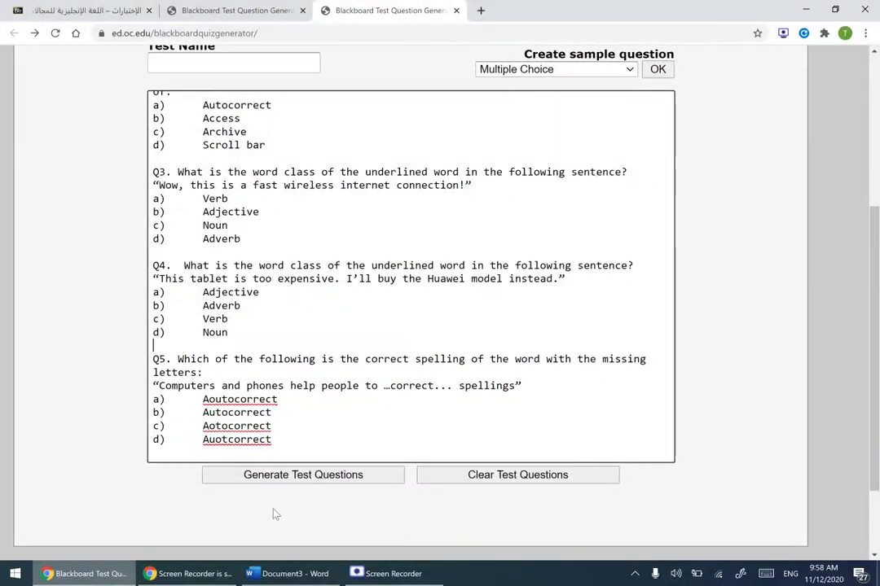
Hide the screen-sharing notice and check the Word question document before returning.
{"action": "left_click", "coordinate": [188, 574]}
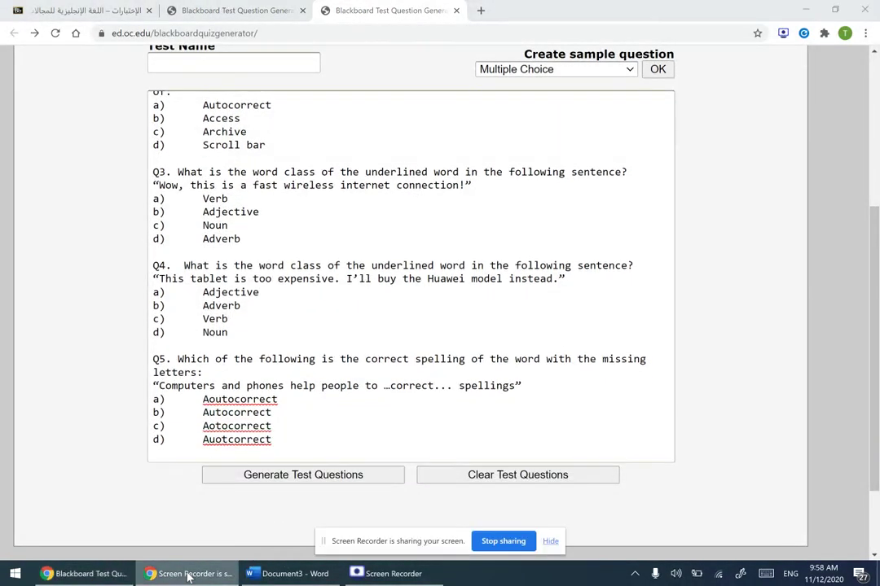
{"action": "left_click", "coordinate": [550, 541]}
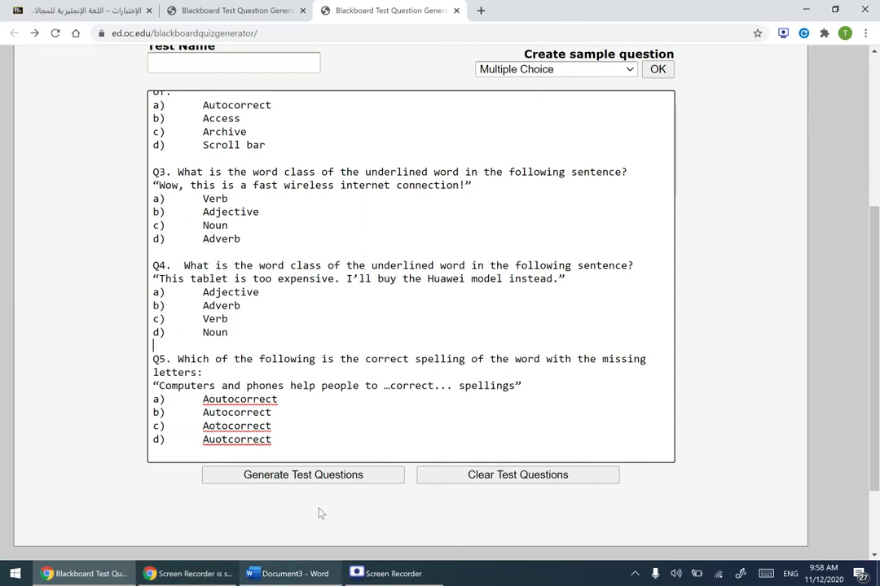
{"action": "left_click", "coordinate": [267, 575]}
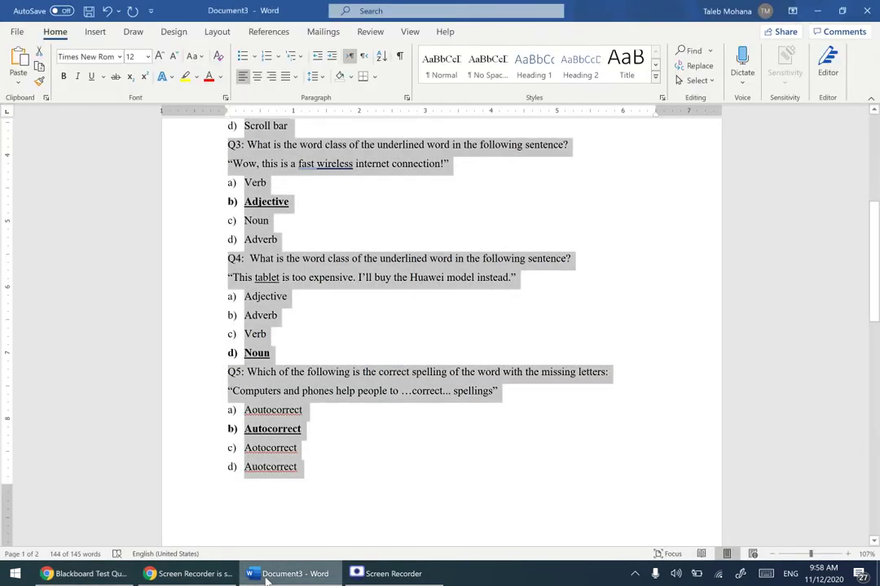
{"action": "scroll", "coordinate": [439, 326], "scroll_direction": "up", "scroll_amount": 6}
{"action": "scroll", "coordinate": [440, 325], "scroll_direction": "down", "scroll_amount": 2}
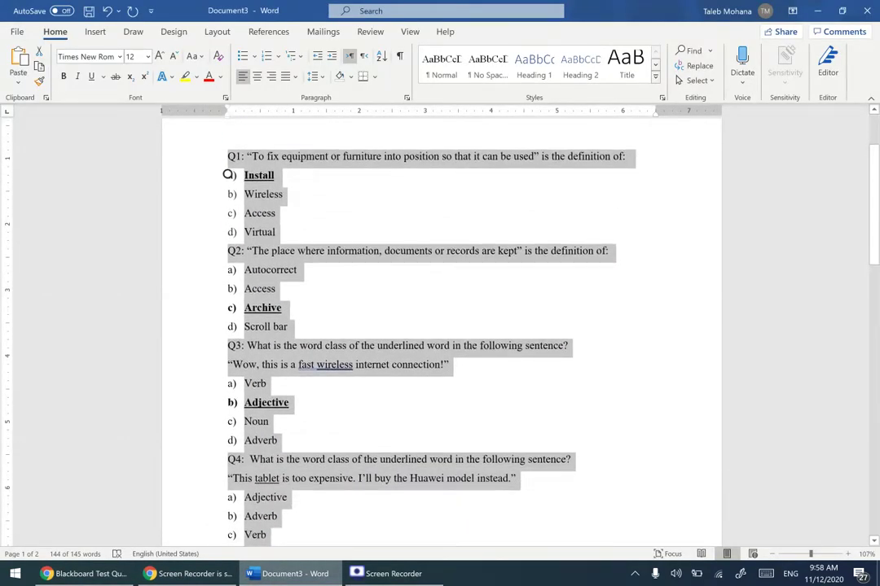
{"action": "key", "text": "alt+Tab"}
{"action": "scroll", "coordinate": [440, 325], "scroll_direction": "up", "scroll_amount": 3}
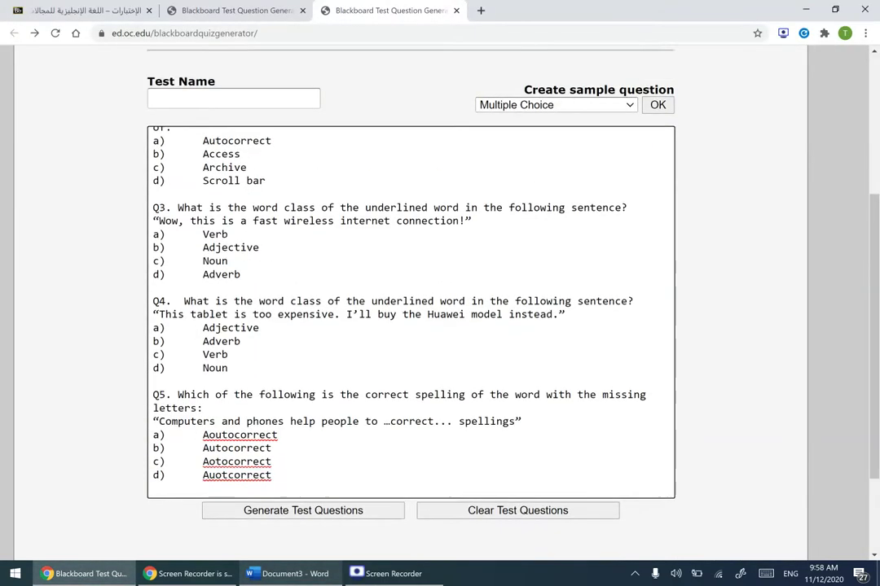
Star Q1's answer a and Q2's answer c) Archive as correct.
{"action": "scroll", "coordinate": [309, 408], "scroll_direction": "down", "scroll_amount": 1}
{"action": "left_click", "coordinate": [310, 438]}
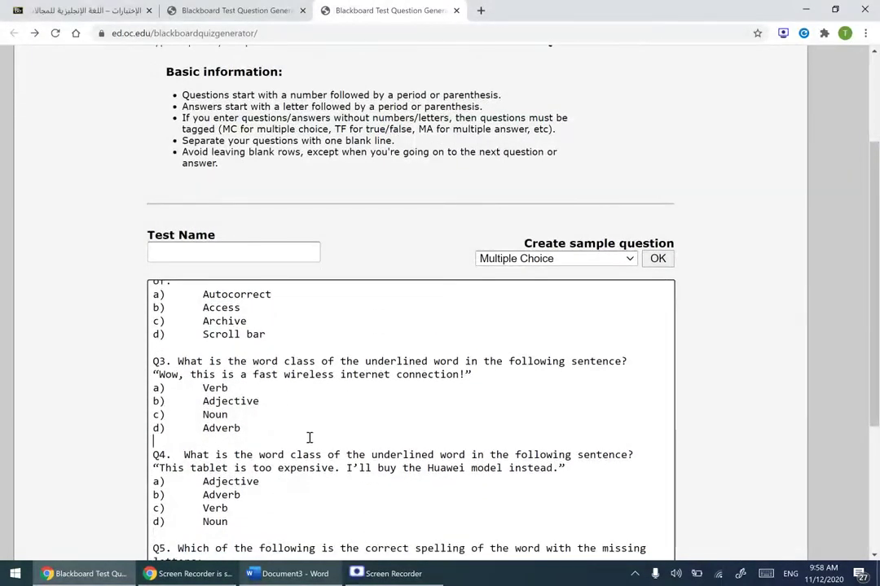
{"action": "scroll", "coordinate": [310, 438], "scroll_direction": "up", "scroll_amount": 3}
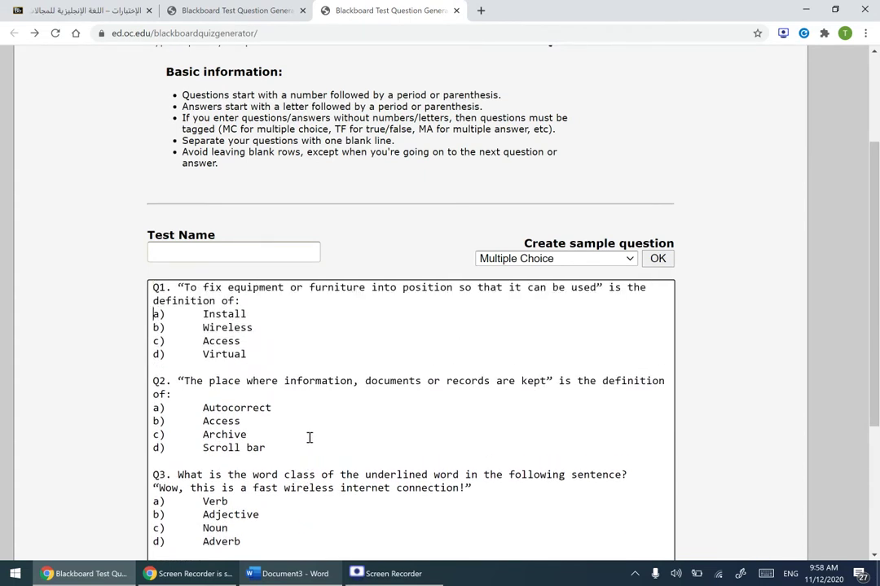
{"action": "type", "text": "*"}
{"action": "left_click", "coordinate": [152, 434]}
{"action": "type", "text": "*"}
{"action": "scroll", "coordinate": [153, 433], "scroll_direction": "down", "scroll_amount": 2}
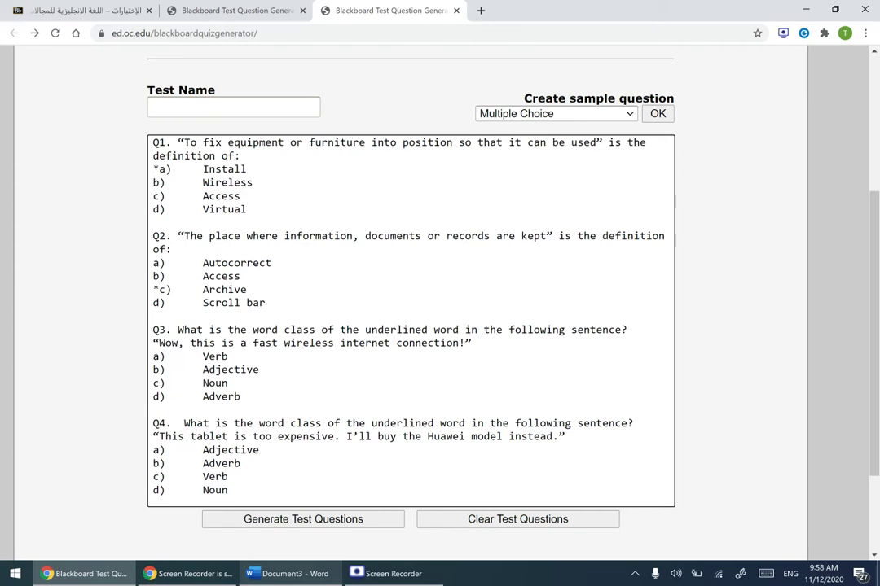
Check the answers in Word, then star Q3's answer b and Q4's answer d.
{"action": "key", "text": "alt+Tab"}
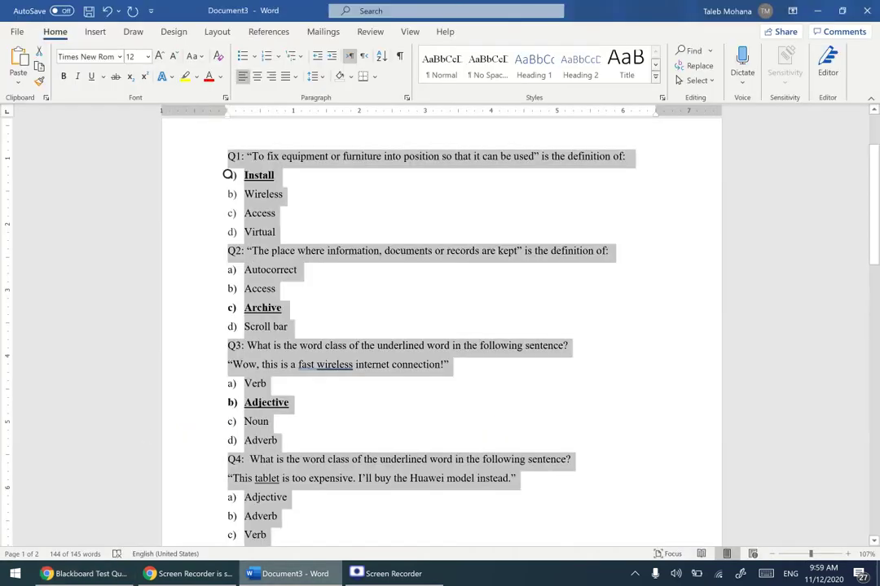
{"action": "scroll", "coordinate": [304, 537], "scroll_direction": "down", "scroll_amount": 3}
{"action": "key", "text": "alt+Tab"}
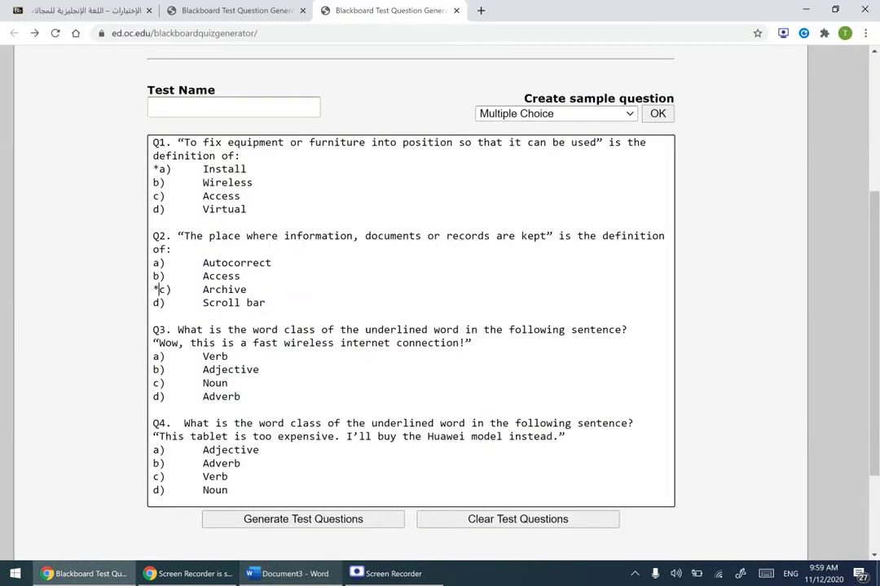
{"action": "left_click", "coordinate": [153, 370]}
{"action": "type", "text": "*"}
{"action": "scroll", "coordinate": [154, 368], "scroll_direction": "down", "scroll_amount": 1}
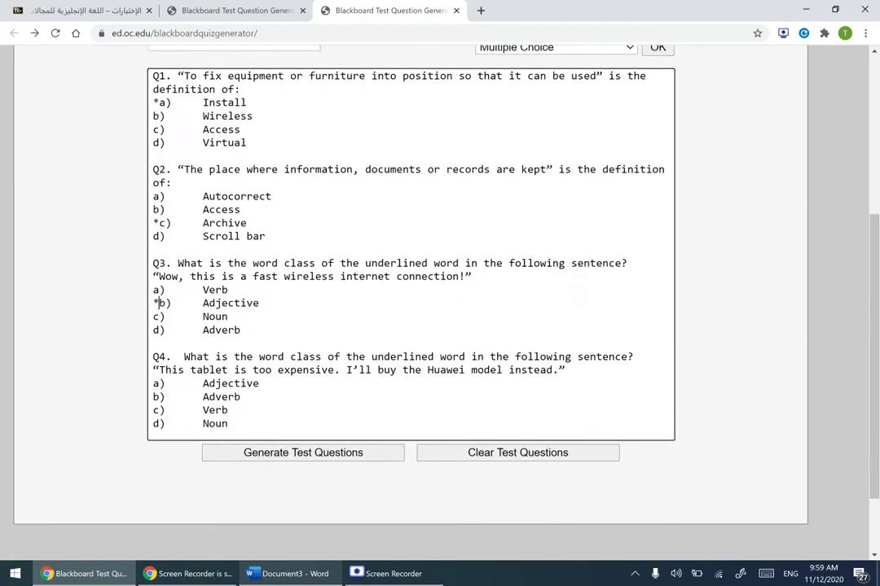
{"action": "left_click", "coordinate": [153, 424]}
{"action": "type", "text": "*"}
Paste question 5 after Q4 and star its answer b) Autocorrect.
{"action": "scroll", "coordinate": [232, 404], "scroll_direction": "down", "scroll_amount": 1}
{"action": "left_click", "coordinate": [234, 401]}
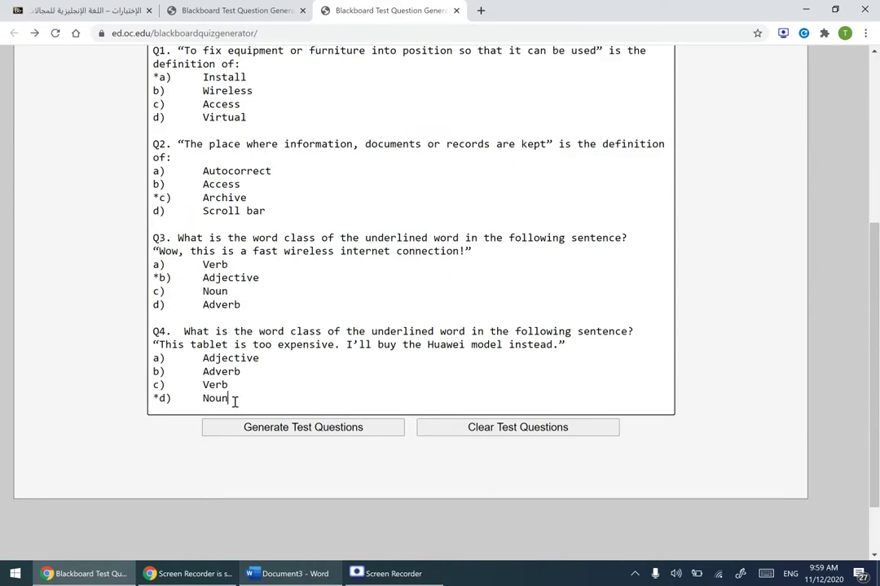
{"action": "type", "text": "Q5. Which of the following is the correct spelling of the word with the missing letters: \"Computers and phones help people to …correct... spellings\" a)\tAoutocorrect b)\tAutocorrect c)\tAotocorrect d)\tAuotcorrect"}
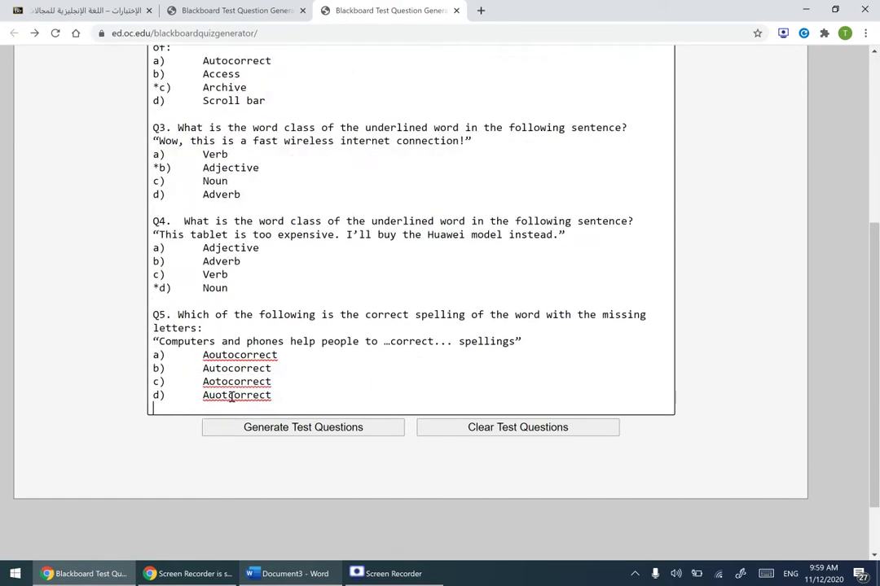
{"action": "left_click", "coordinate": [152, 368]}
{"action": "type", "text": "*"}
Delete the empty last line from the question text.
{"action": "scroll", "coordinate": [205, 178], "scroll_direction": "up", "scroll_amount": 3}
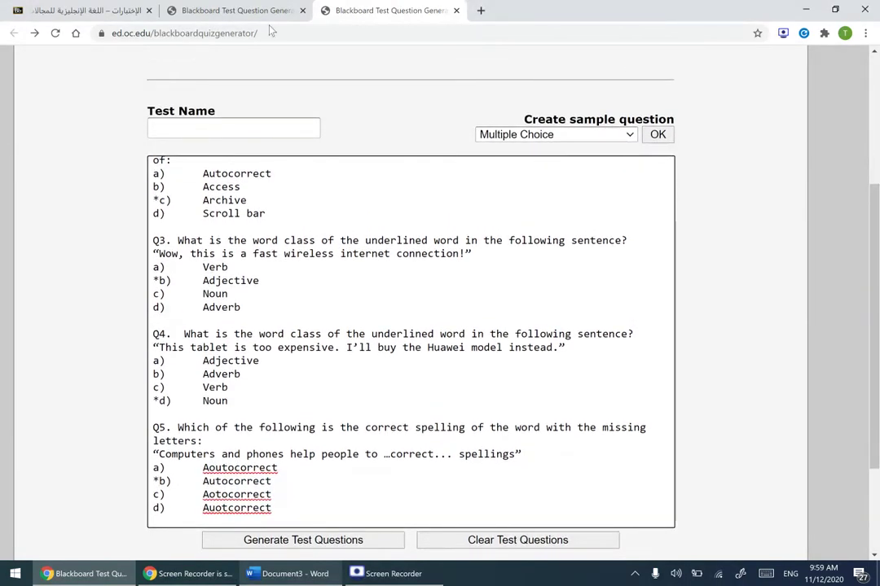
{"action": "left_click", "coordinate": [265, 225]}
{"action": "key", "text": "ctrl+Home"}
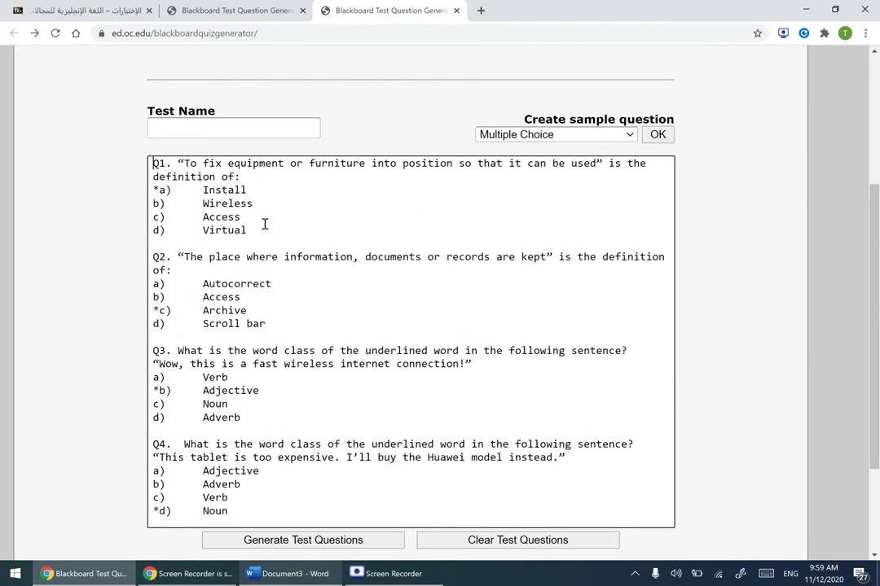
{"action": "key", "text": "Down"}
{"action": "key", "text": "Down"}
{"action": "key", "text": "Down"}
{"action": "key", "text": "Down"}
{"action": "key", "text": "Down"}
{"action": "key", "text": "Down"}
{"action": "key", "text": "Down"}
{"action": "key", "text": "Down"}
{"action": "key", "text": "Down"}
{"action": "key", "text": "Down"}
{"action": "key", "text": "Down"}
{"action": "key", "text": "Down"}
{"action": "key", "text": "Down"}
{"action": "key", "text": "Down"}
{"action": "key", "text": "Down"}
{"action": "key", "text": "Down"}
{"action": "key", "text": "Down"}
{"action": "key", "text": "Down"}
{"action": "key", "text": "Down"}
{"action": "key", "text": "Down"}
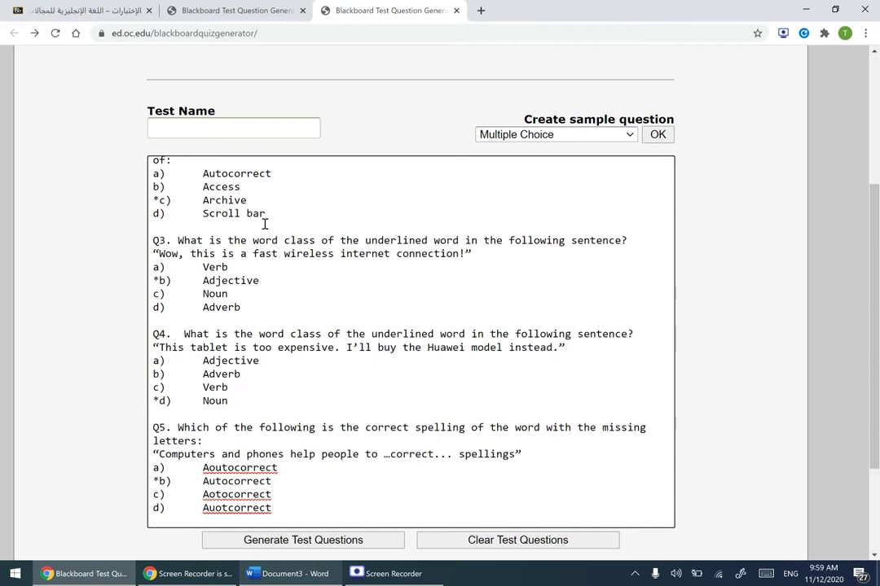
{"action": "key", "text": "BackSpace"}
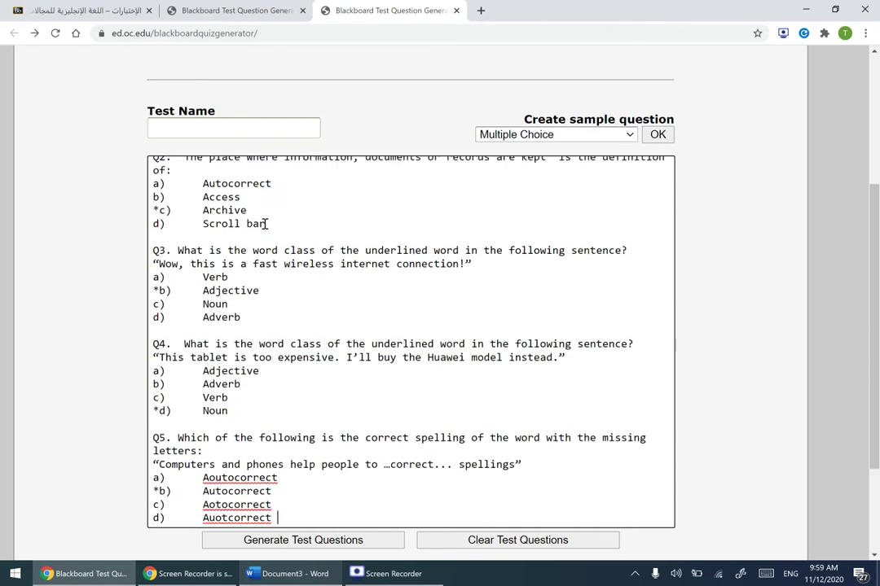
{"action": "scroll", "coordinate": [440, 293], "scroll_direction": "down", "scroll_amount": 2}
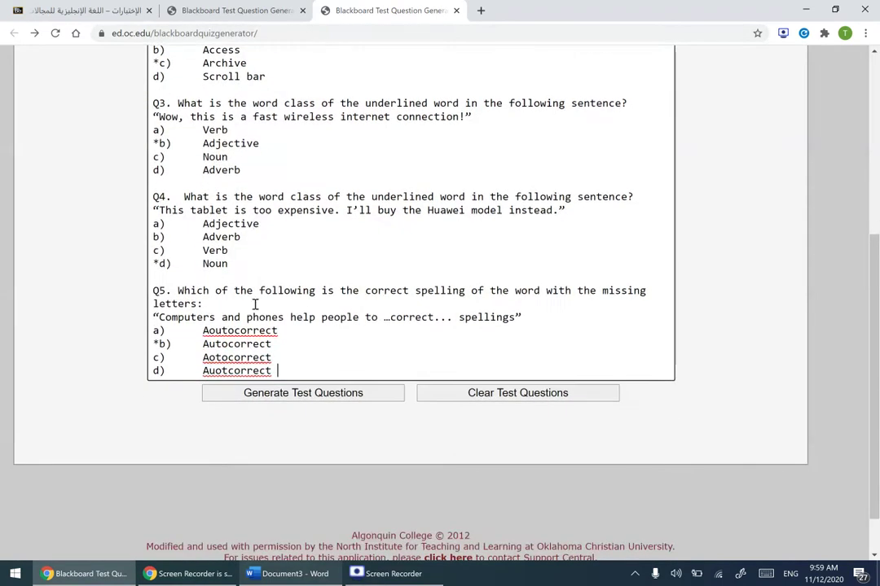
Generate the test, read the red error on the flagged questions, and go back to editing.
{"action": "left_click", "coordinate": [293, 394]}
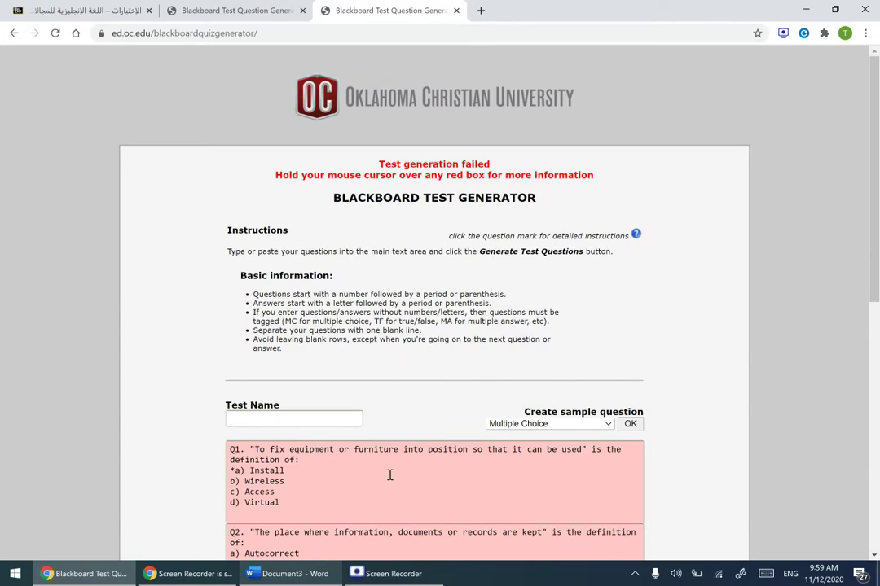
{"action": "scroll", "coordinate": [389, 475], "scroll_direction": "down", "scroll_amount": 2}
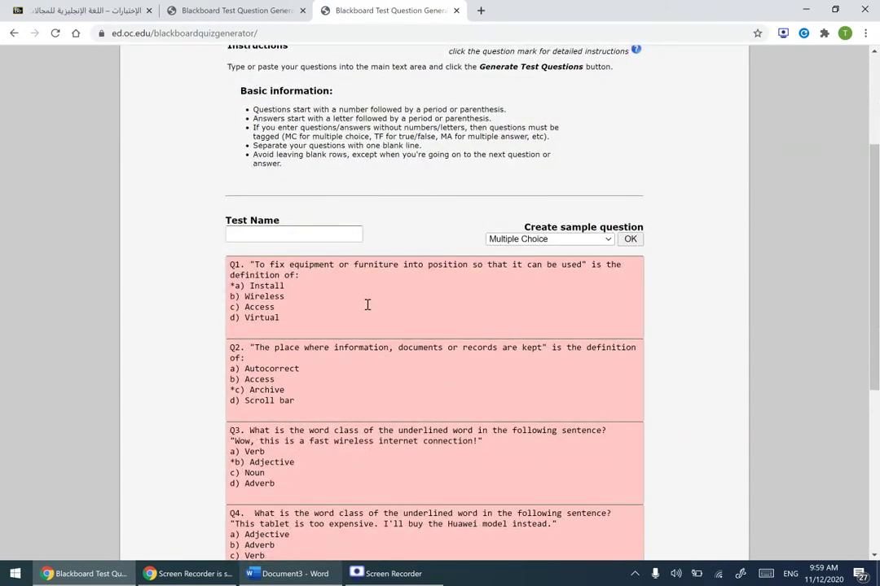
{"action": "mouse_move", "coordinate": [368, 304]}
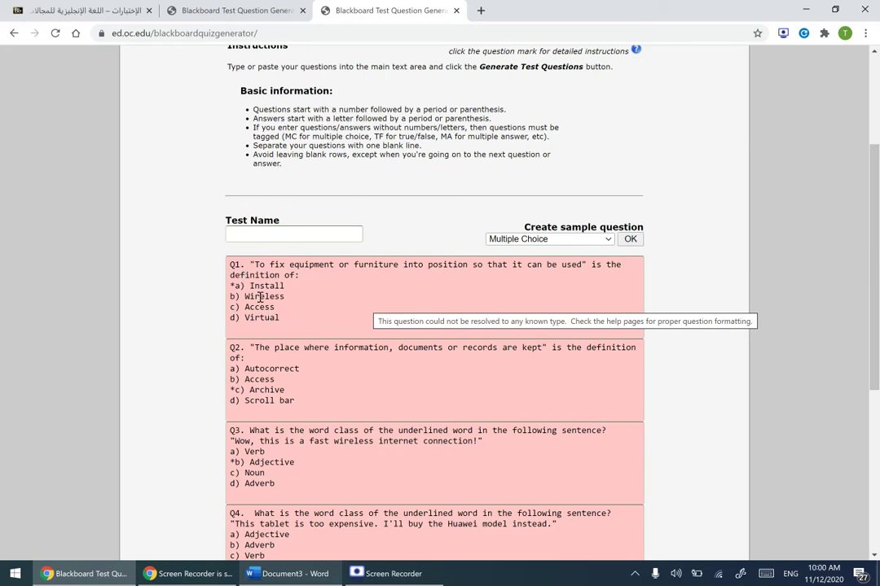
{"action": "left_click", "coordinate": [14, 34]}
Remove the Q prefix from questions 1 to 4, leaving plain numbers.
{"action": "scroll", "coordinate": [187, 244], "scroll_direction": "up", "scroll_amount": 4}
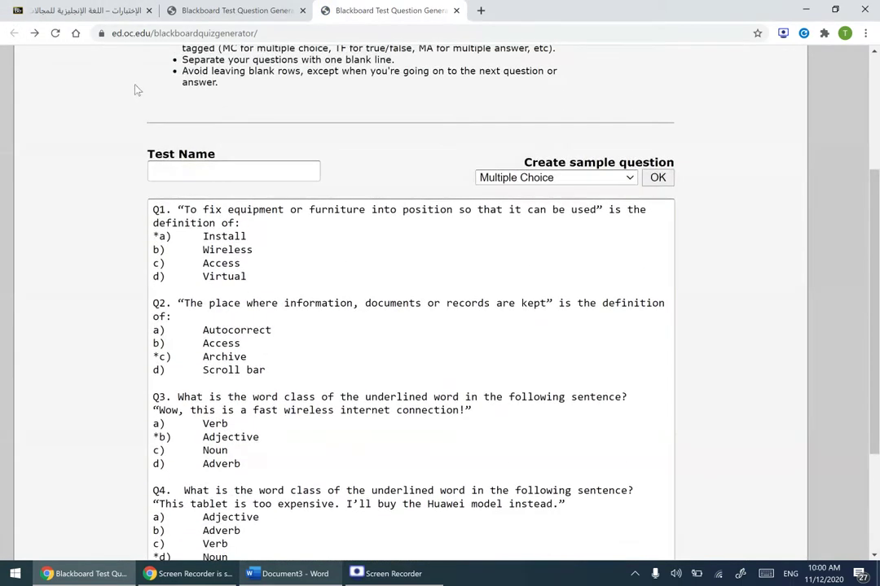
{"action": "left_click", "coordinate": [165, 209]}
{"action": "key", "text": "BackSpace"}
{"action": "key", "text": "BackSpace"}
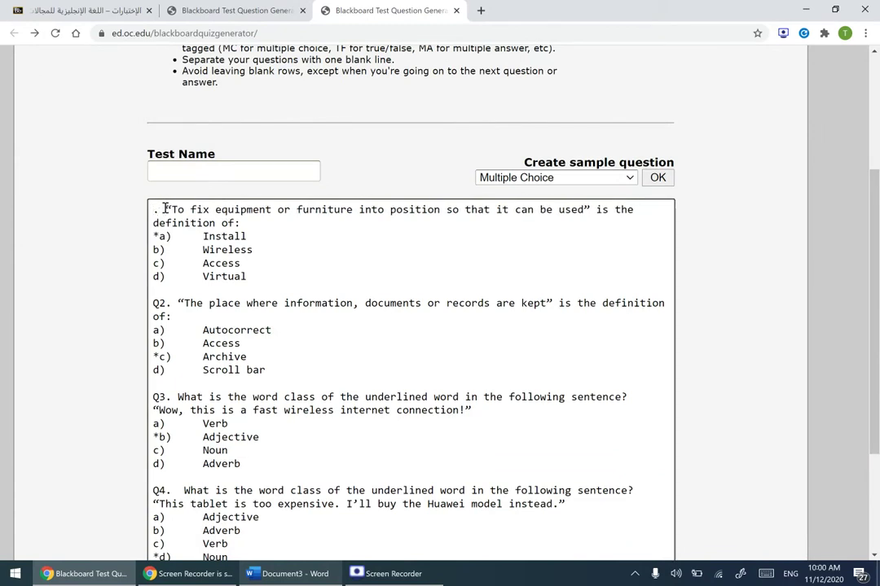
{"action": "type", "text": "1"}
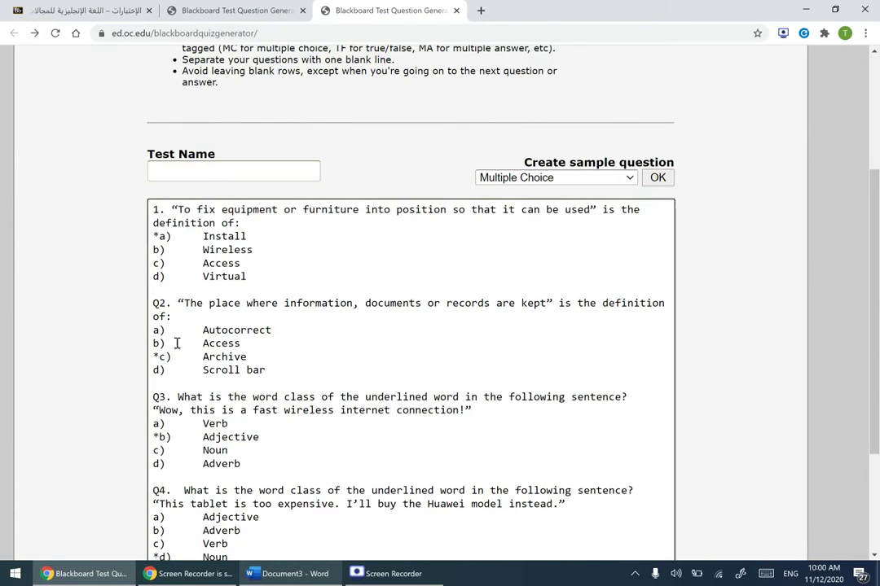
{"action": "left_click", "coordinate": [159, 303]}
{"action": "key", "text": "BackSpace"}
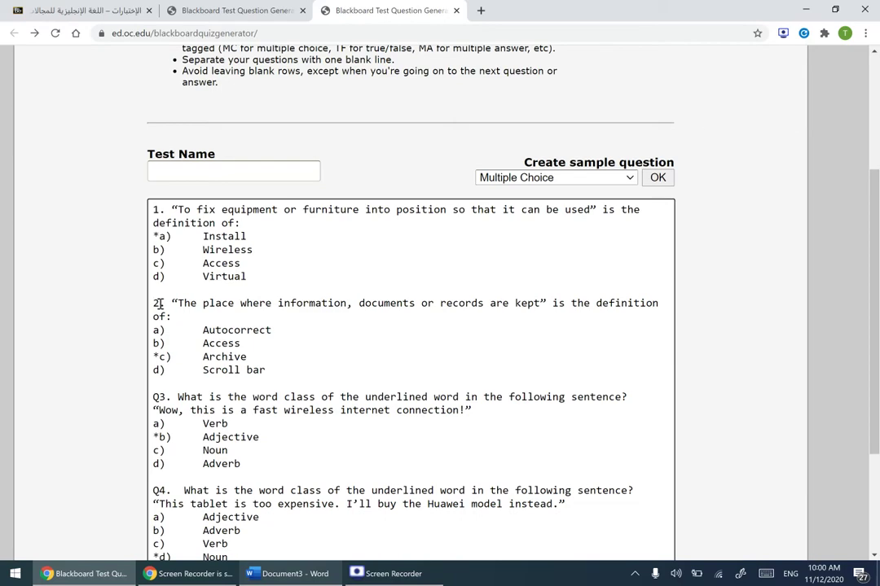
{"action": "left_click", "coordinate": [159, 397]}
{"action": "key", "text": "BackSpace"}
{"action": "scroll", "coordinate": [104, 511], "scroll_direction": "down", "scroll_amount": 1}
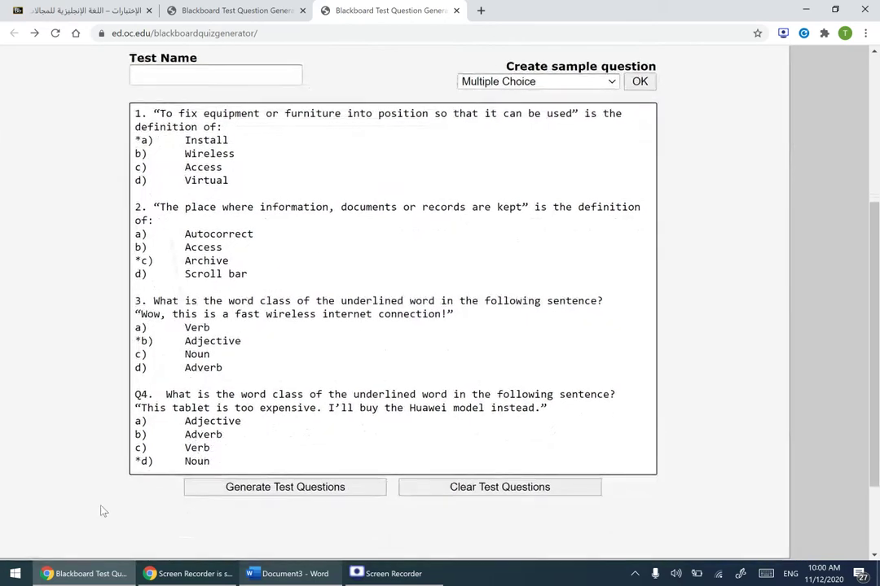
{"action": "left_click", "coordinate": [141, 395]}
{"action": "key", "text": "BackSpace"}
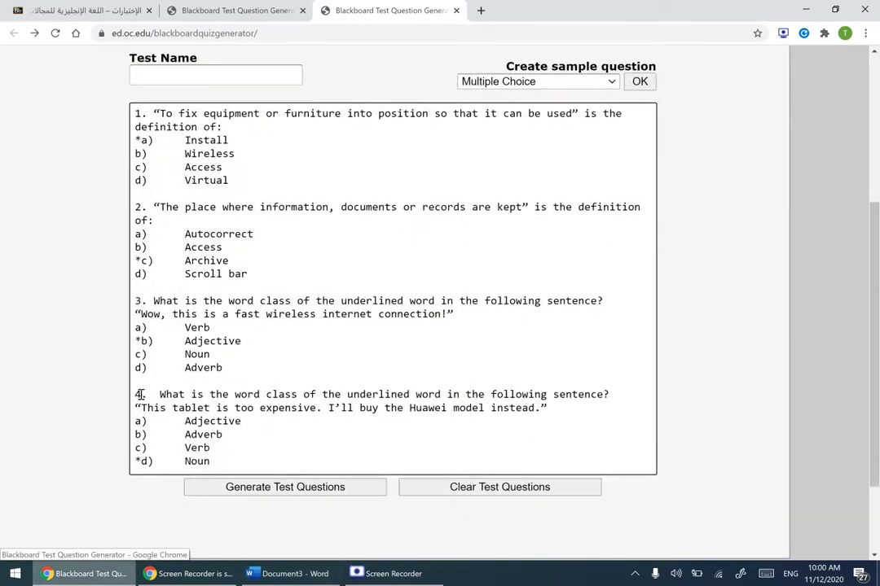
{"action": "scroll", "coordinate": [139, 394], "scroll_direction": "down", "scroll_amount": 2}
Re-paste question 5 after question 4 and delete its Q prefix.
{"action": "left_click", "coordinate": [191, 285]}
{"action": "left_click", "coordinate": [197, 234]}
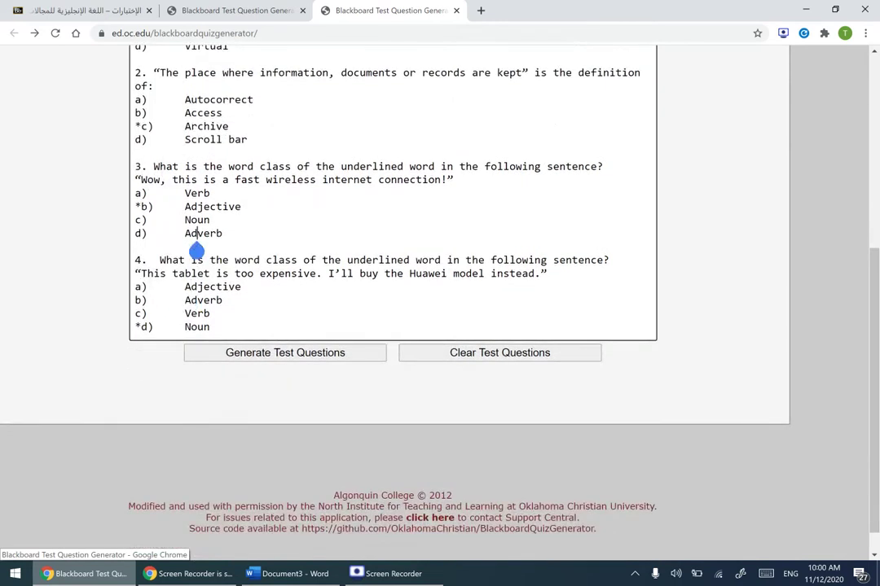
{"action": "left_click_drag", "start_coordinate": [197, 250], "coordinate": [190, 276]}
{"action": "left_click", "coordinate": [320, 326]}
{"action": "key", "text": "Return"}
{"action": "key", "text": "Return"}
{"action": "key", "text": "ctrl+v"}
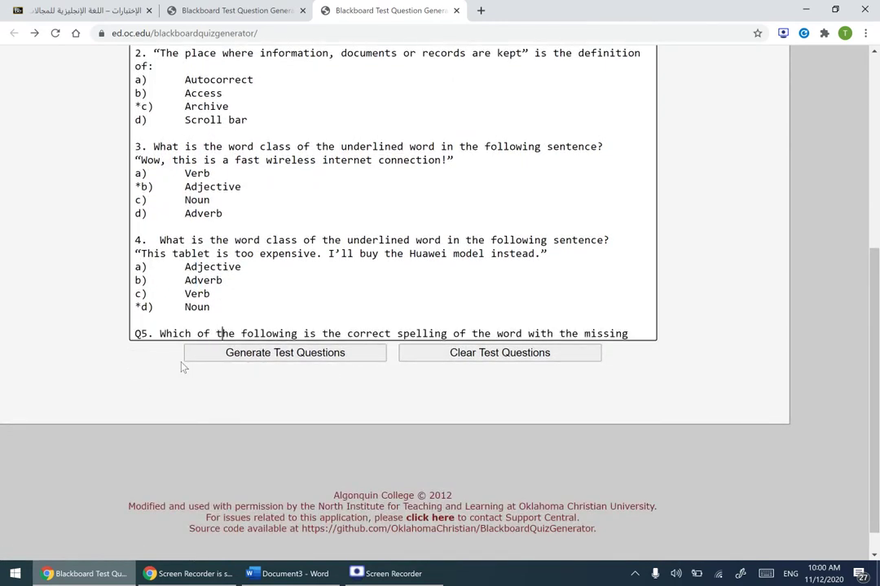
{"action": "left_click", "coordinate": [142, 333]}
{"action": "key", "text": "BackSpace"}
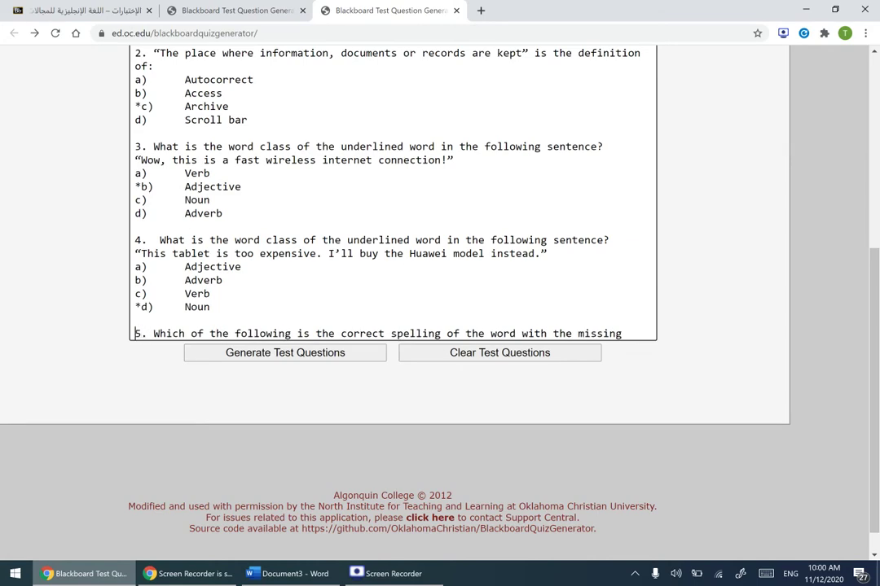
Join the 'Wow' and 'This tablet' sentences onto questions 3 and 4's lines.
{"action": "scroll", "coordinate": [85, 347], "scroll_direction": "up", "scroll_amount": 2}
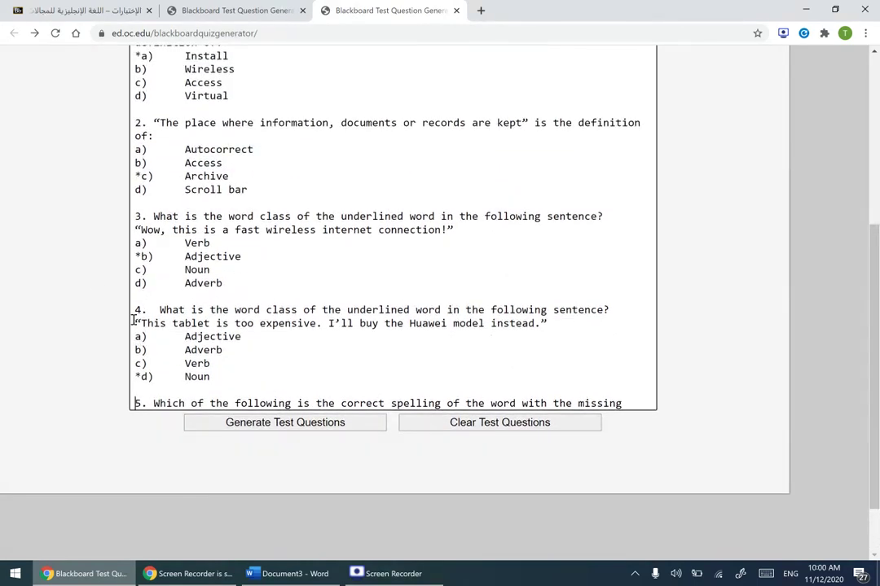
{"action": "scroll", "coordinate": [135, 324], "scroll_direction": "up", "scroll_amount": 1}
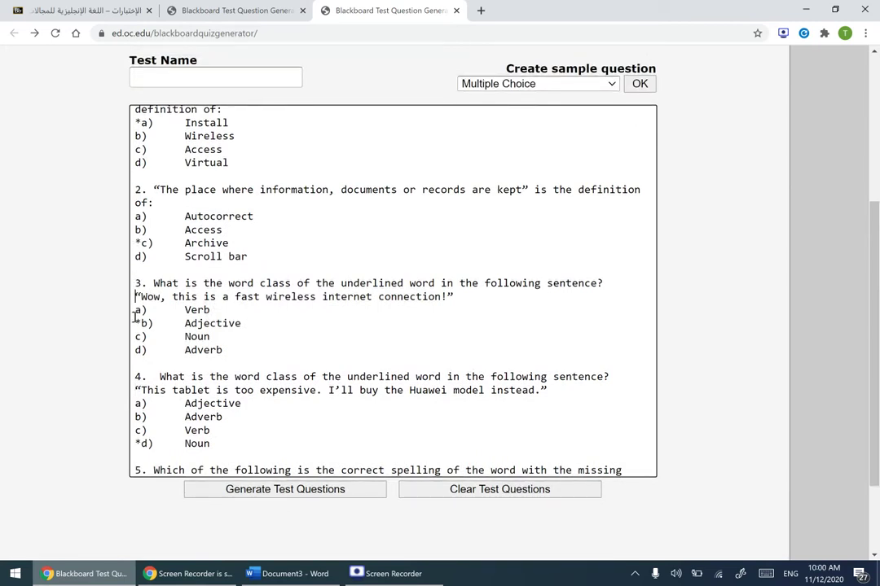
{"action": "key", "text": "BackSpace"}
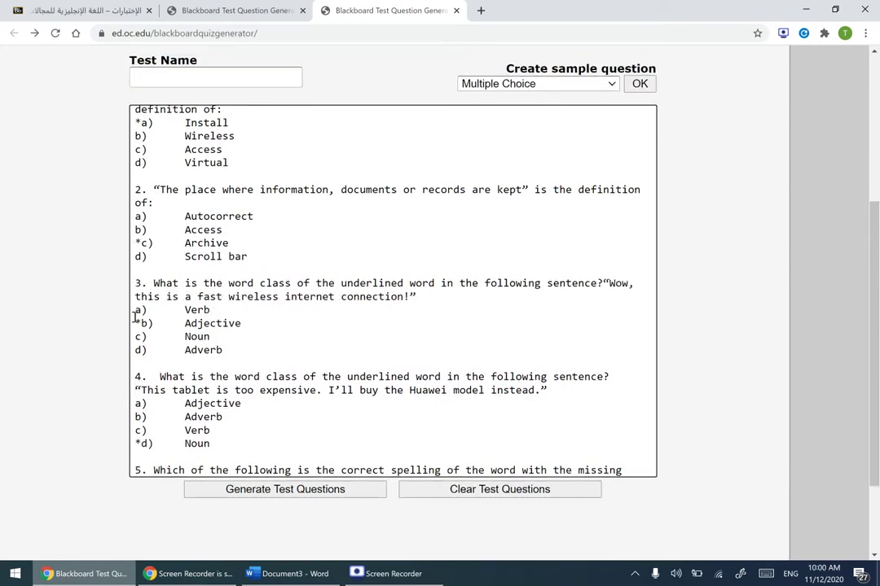
{"action": "left_click", "coordinate": [134, 391]}
{"action": "key", "text": "BackSpace"}
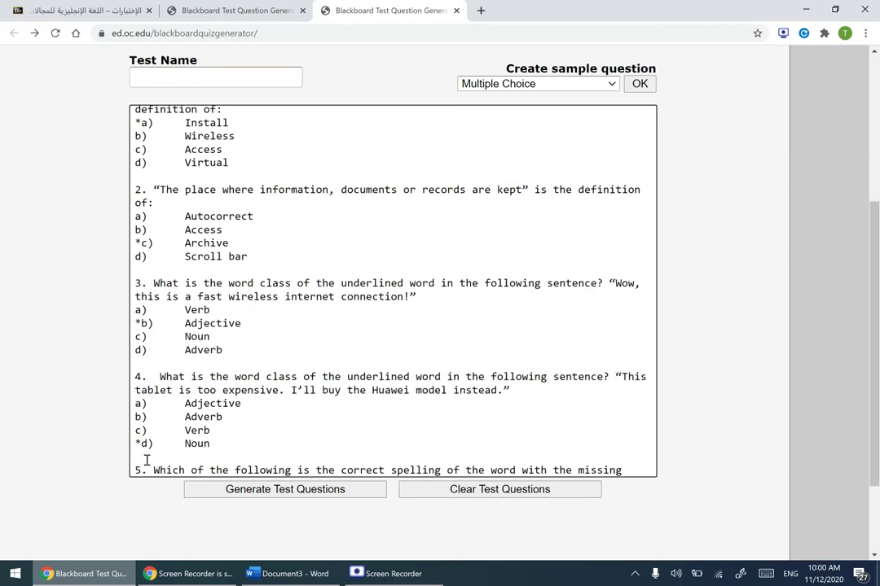
Re-paste question 5's content and join its 'Computers' sentence onto the question line.
{"action": "scroll", "coordinate": [155, 481], "scroll_direction": "down", "scroll_amount": 2}
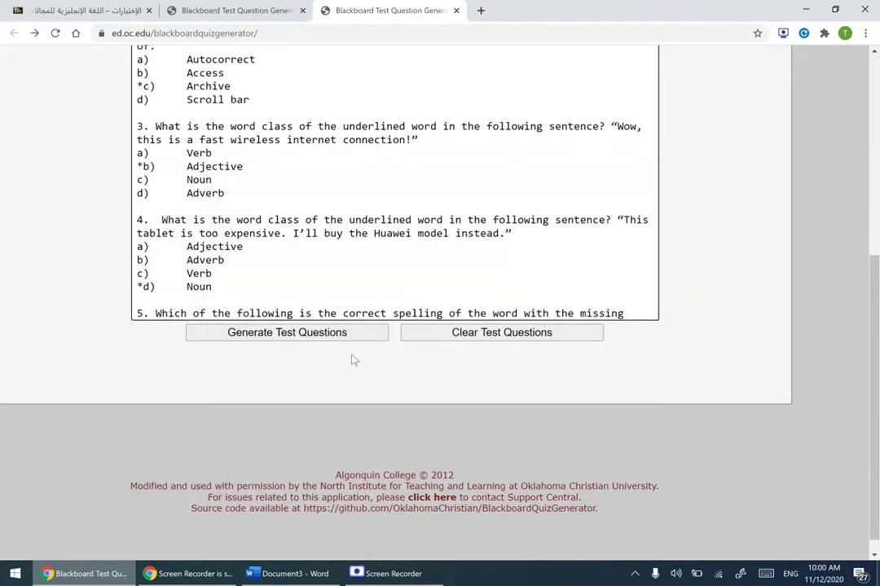
{"action": "left_click", "coordinate": [631, 313]}
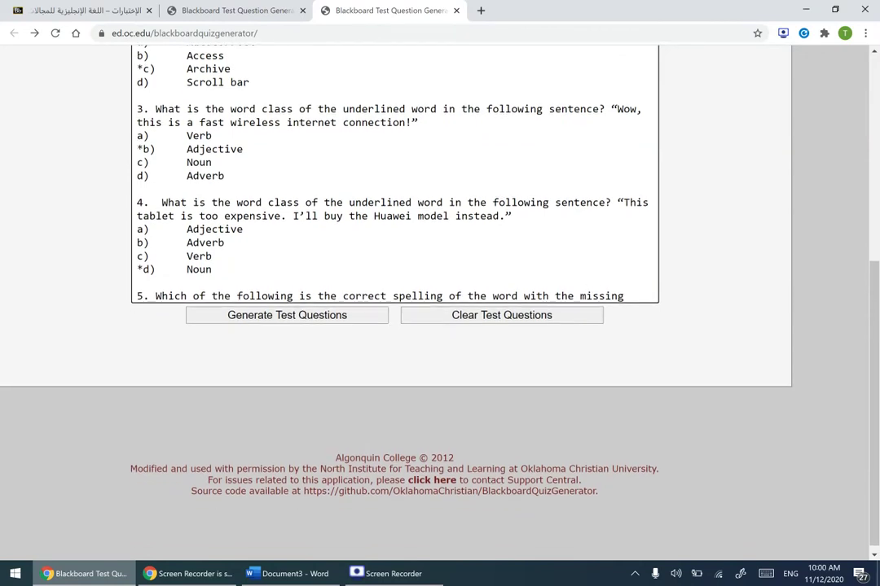
{"action": "key", "text": "Down"}
{"action": "key", "text": "Down"}
{"action": "key", "text": "Return"}
{"action": "type", "text": "a)\tAoutocorrect"}
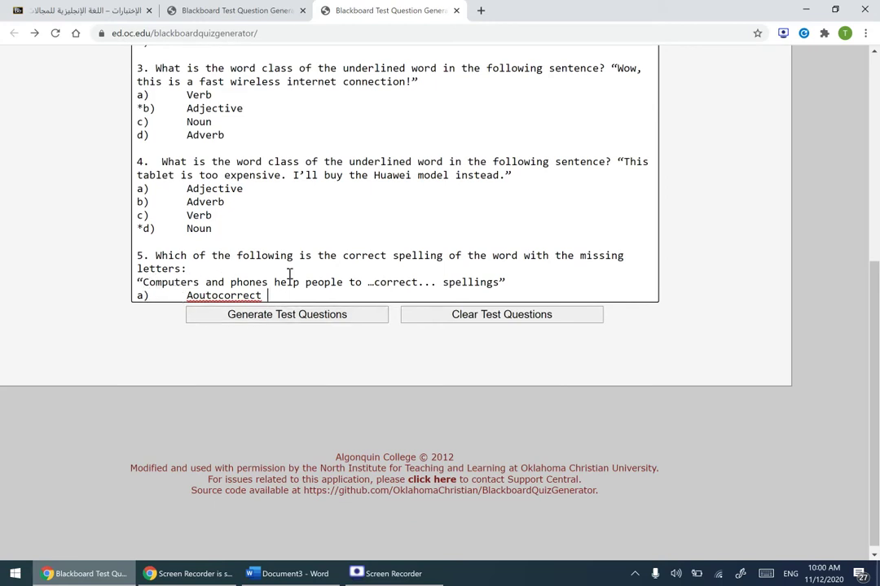
{"action": "left_click", "coordinate": [136, 282]}
{"action": "key", "text": "BackSpace"}
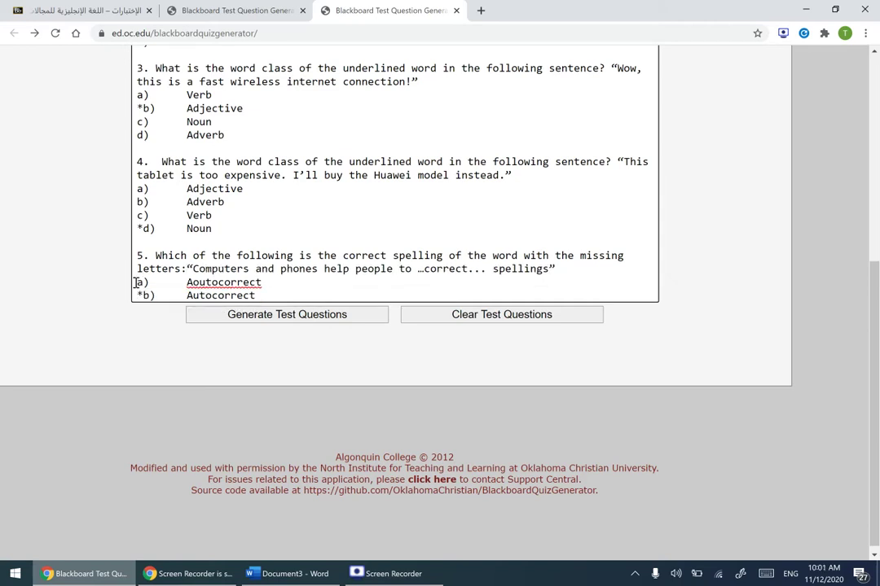
Check the asterisk marking c) Archive as question 2's correct answer.
{"action": "left_click", "coordinate": [277, 320]}
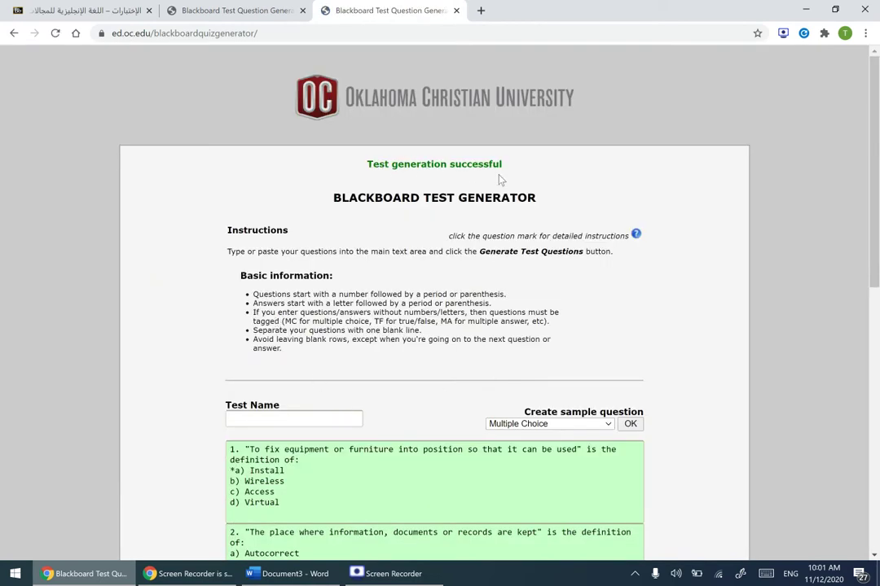
{"action": "scroll", "coordinate": [498, 176], "scroll_direction": "down", "scroll_amount": 3}
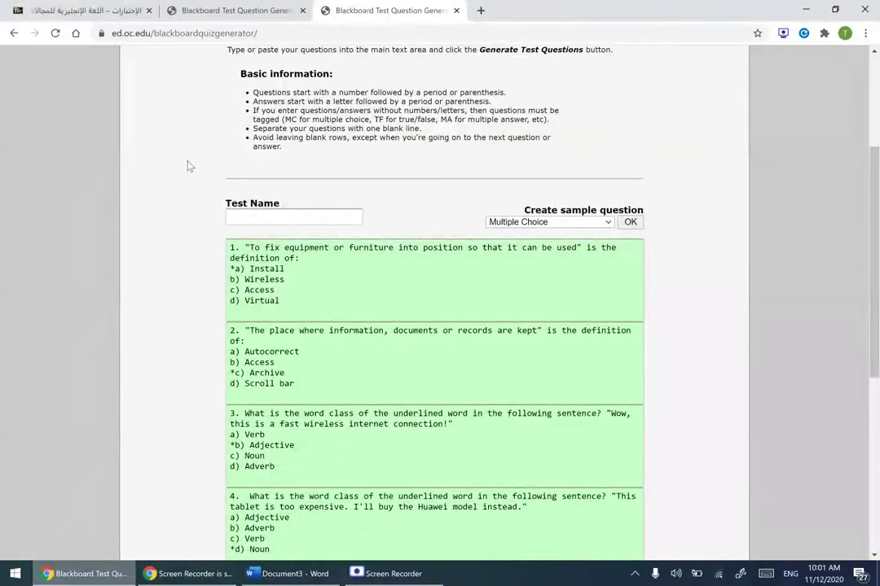
{"action": "left_click", "coordinate": [231, 372]}
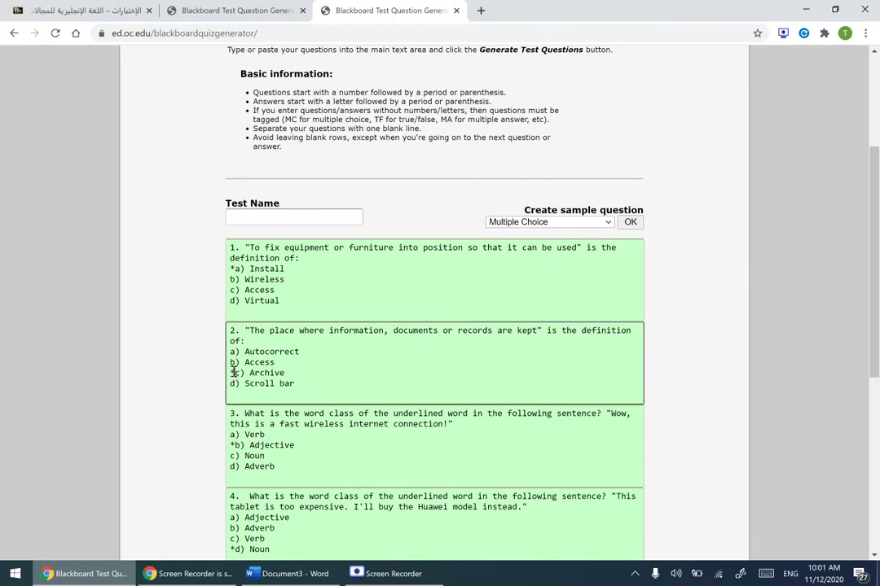
{"action": "left_click_drag", "start_coordinate": [229, 372], "coordinate": [236, 372]}
{"action": "scroll", "coordinate": [295, 526], "scroll_direction": "down", "scroll_amount": 2}
{"action": "scroll", "coordinate": [244, 498], "scroll_direction": "up", "scroll_amount": 1}
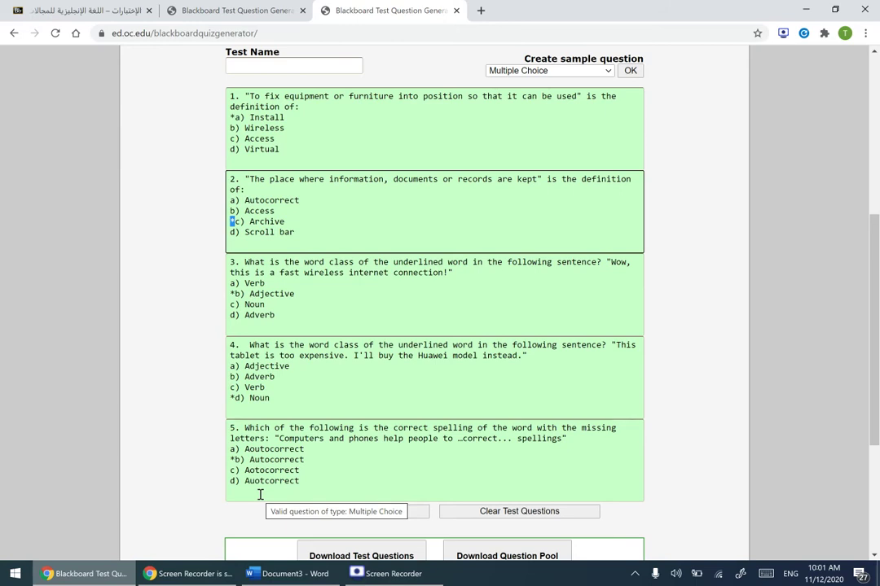
{"action": "scroll", "coordinate": [260, 495], "scroll_direction": "down", "scroll_amount": 3}
Generate the test, getting all five questions validated successfully.
{"action": "left_click", "coordinate": [347, 374]}
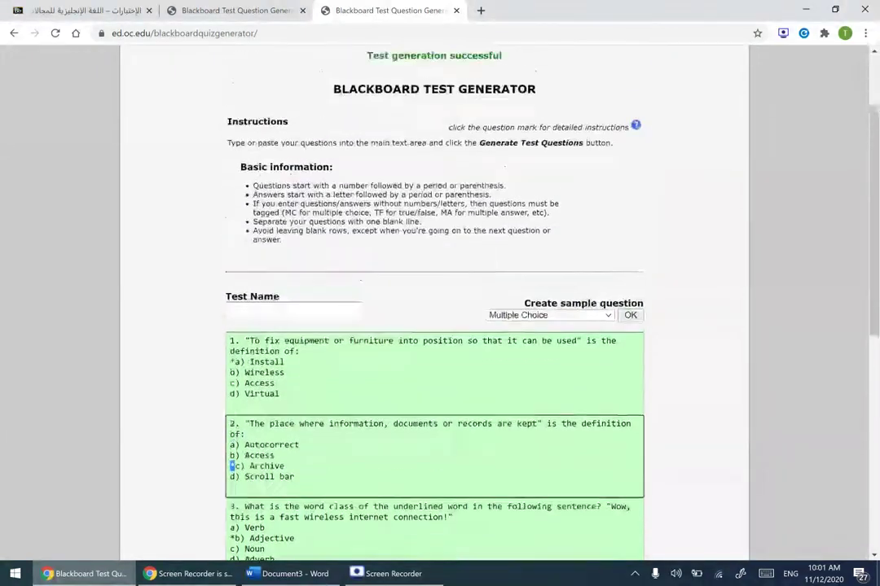
{"action": "scroll", "coordinate": [392, 130], "scroll_direction": "up", "scroll_amount": 1}
{"action": "scroll", "coordinate": [493, 136], "scroll_direction": "down", "scroll_amount": 1}
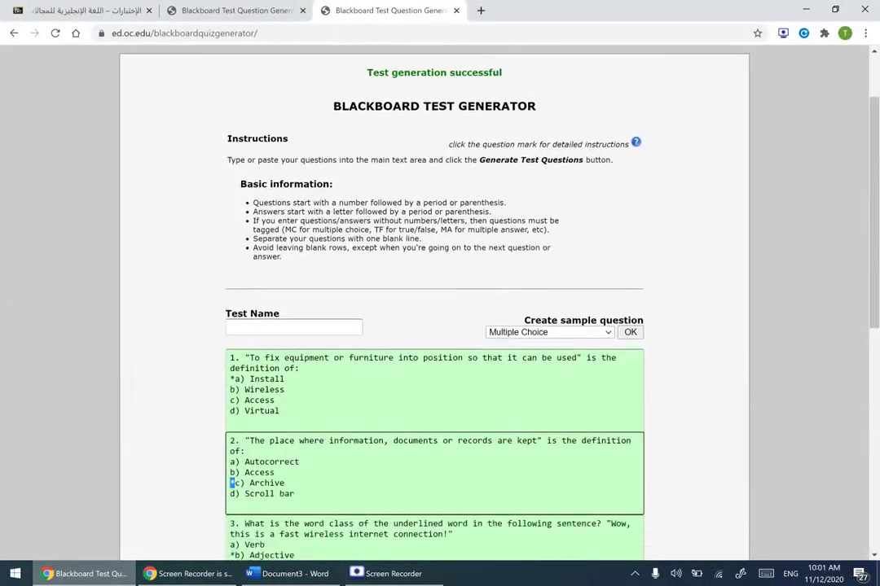
{"action": "scroll", "coordinate": [308, 262], "scroll_direction": "down", "scroll_amount": 6}
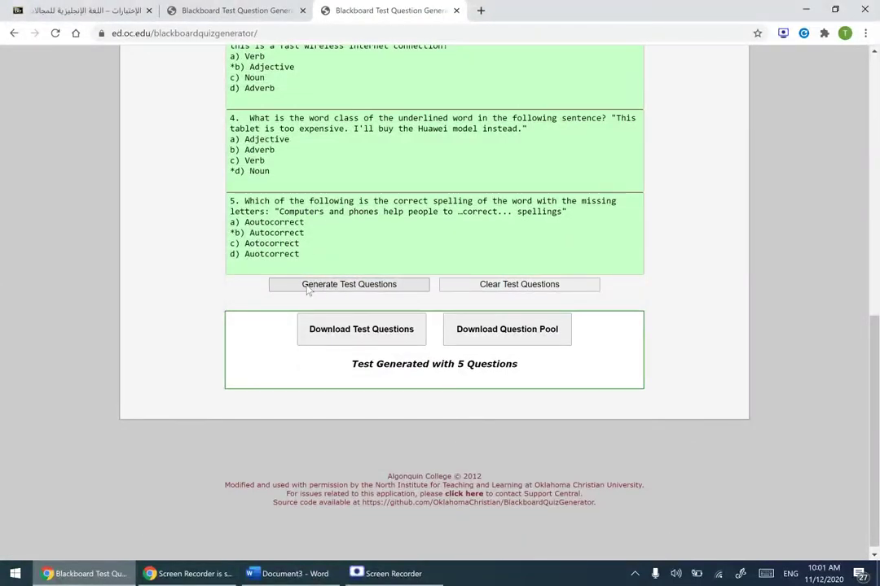
{"action": "left_click", "coordinate": [351, 286]}
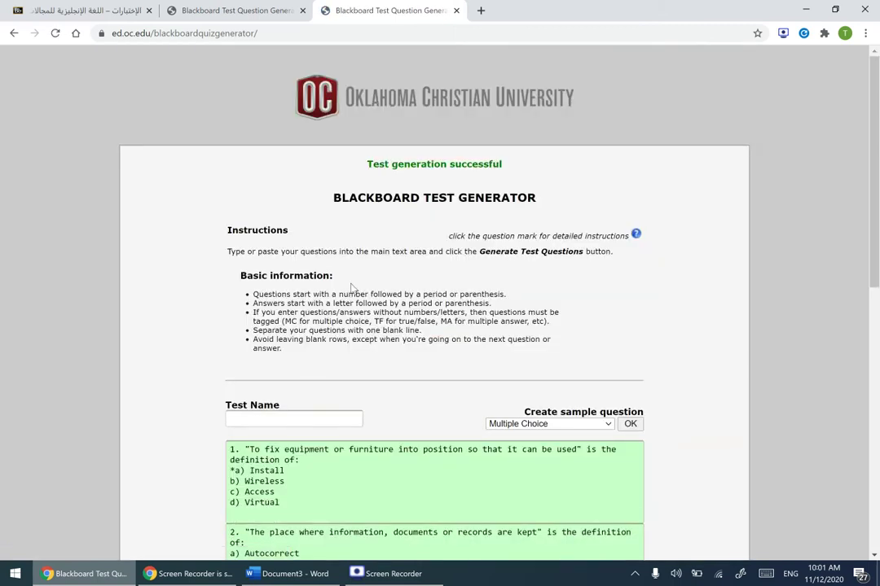
Enter 'Tabuk BB' as the test name, correcting the typos.
{"action": "left_click", "coordinate": [312, 416]}
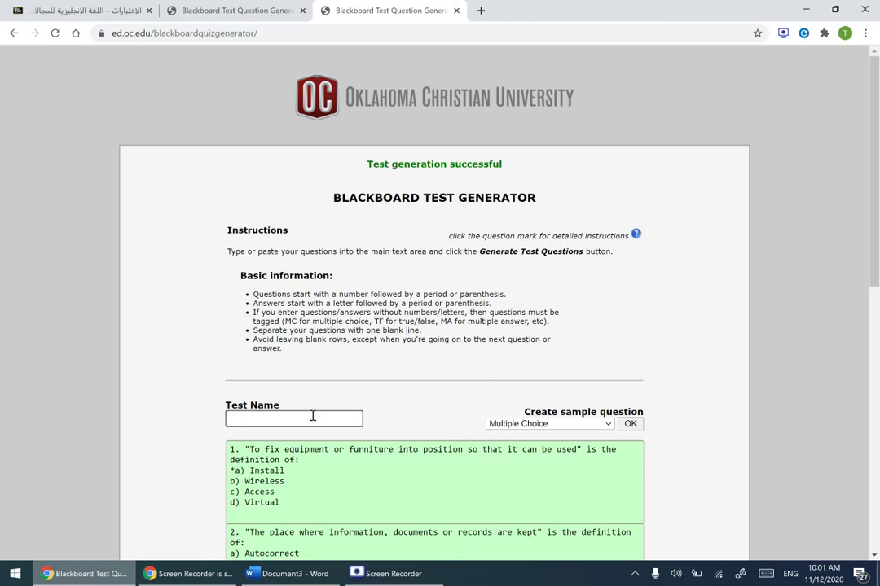
{"action": "type", "text": "Tabuk B"}
{"action": "scroll", "coordinate": [312, 416], "scroll_direction": "down", "scroll_amount": 1}
{"action": "type", "text": "B"}
{"action": "scroll", "coordinate": [434, 326], "scroll_direction": "down", "scroll_amount": 5}
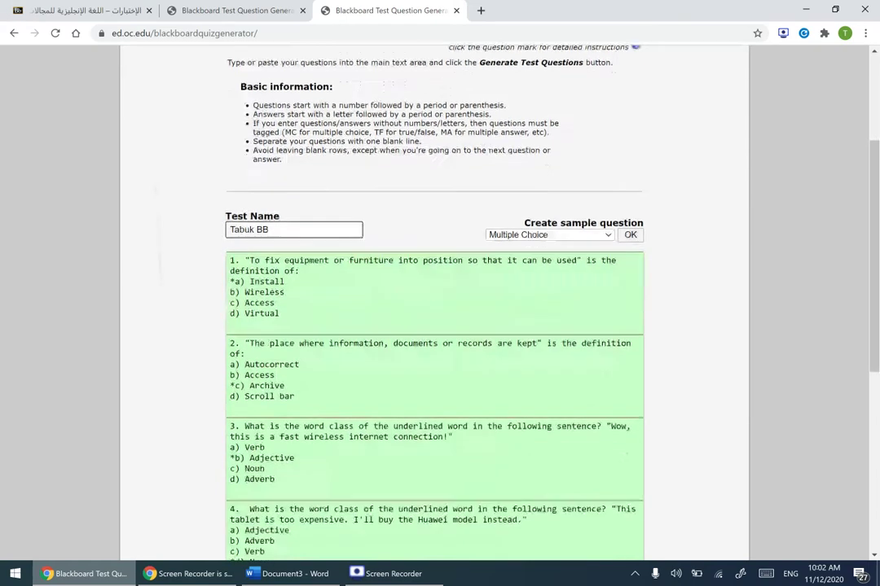
{"action": "scroll", "coordinate": [434, 326], "scroll_direction": "down", "scroll_amount": 2}
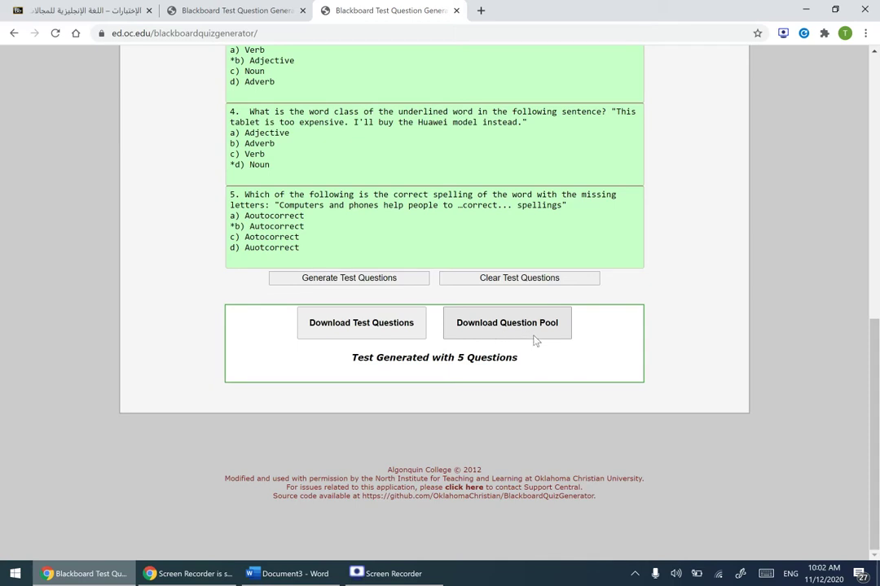
Download TabukBB.txt, confirm it in Downloads, and return to the Blackboard course tab.
{"action": "left_click", "coordinate": [396, 334]}
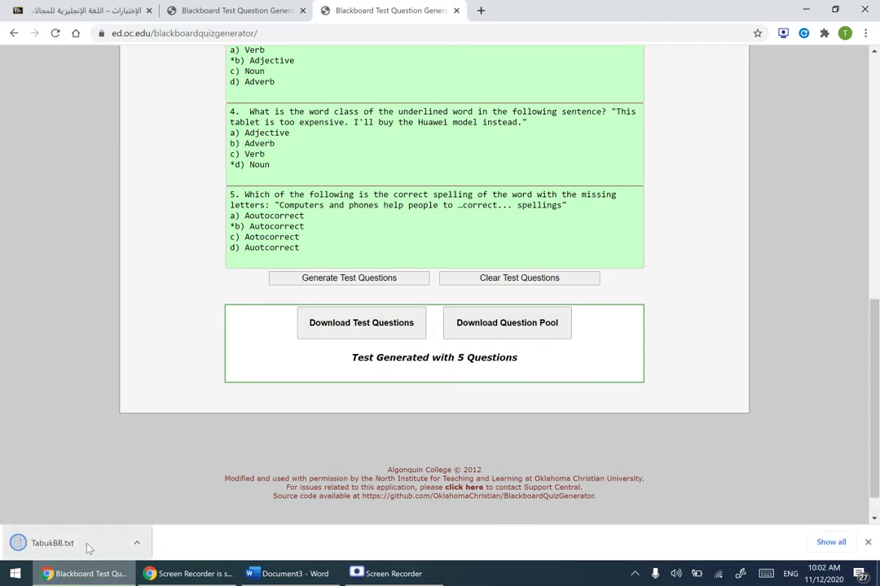
{"action": "left_click", "coordinate": [136, 546]}
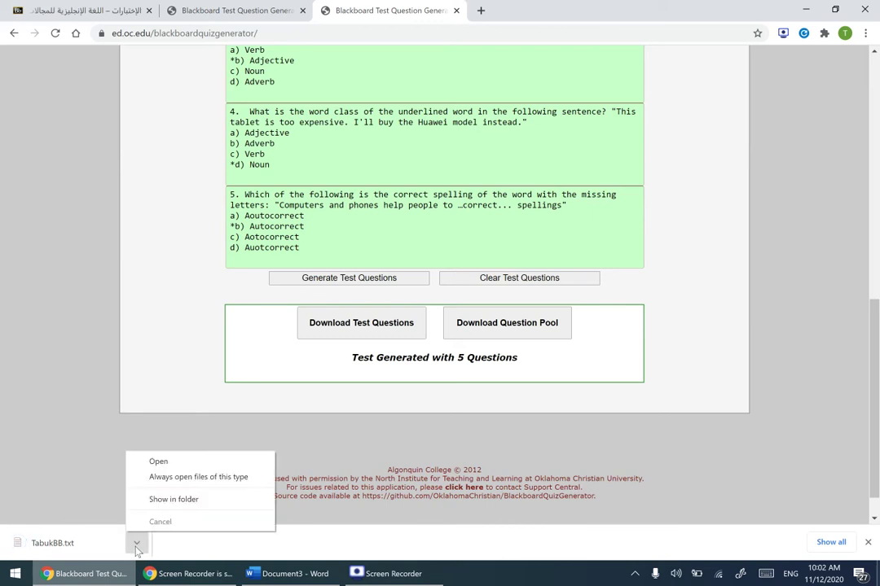
{"action": "left_click", "coordinate": [162, 500]}
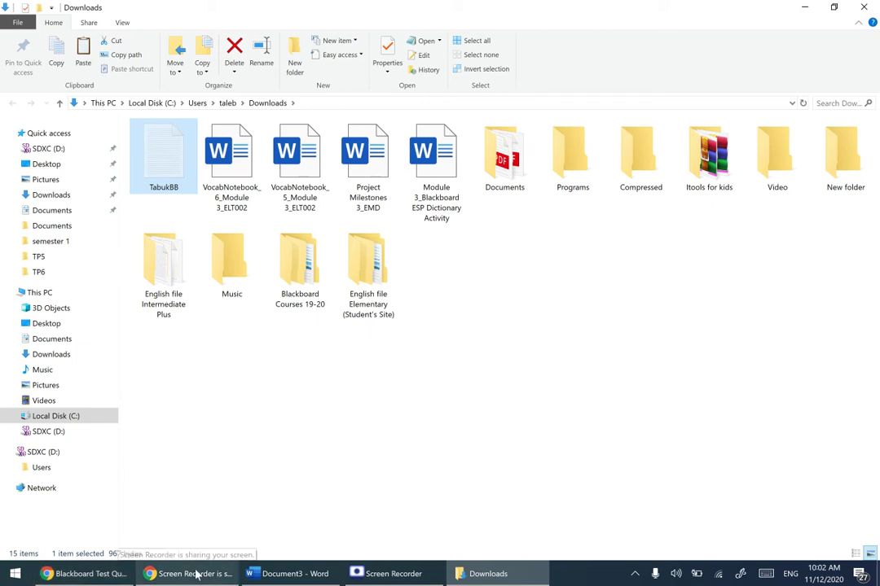
{"action": "left_click", "coordinate": [92, 575]}
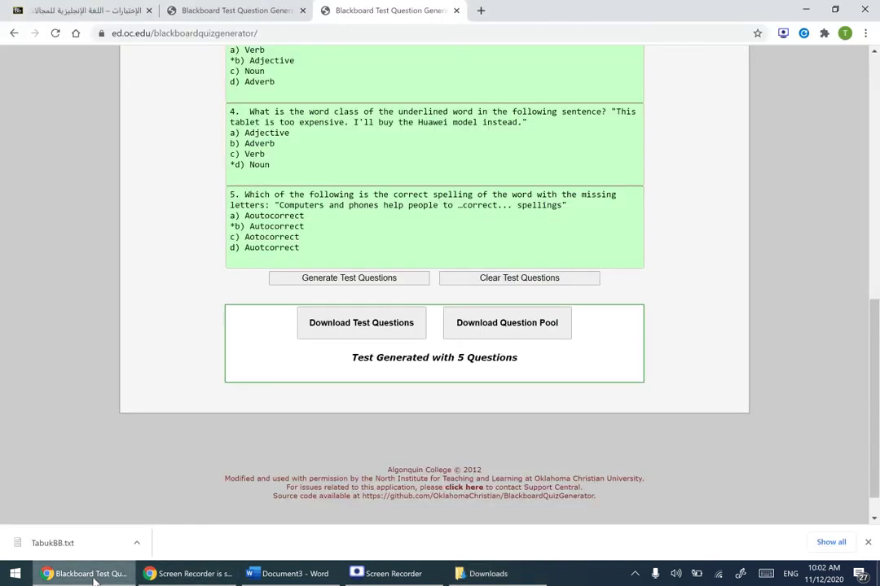
{"action": "left_click", "coordinate": [49, 10]}
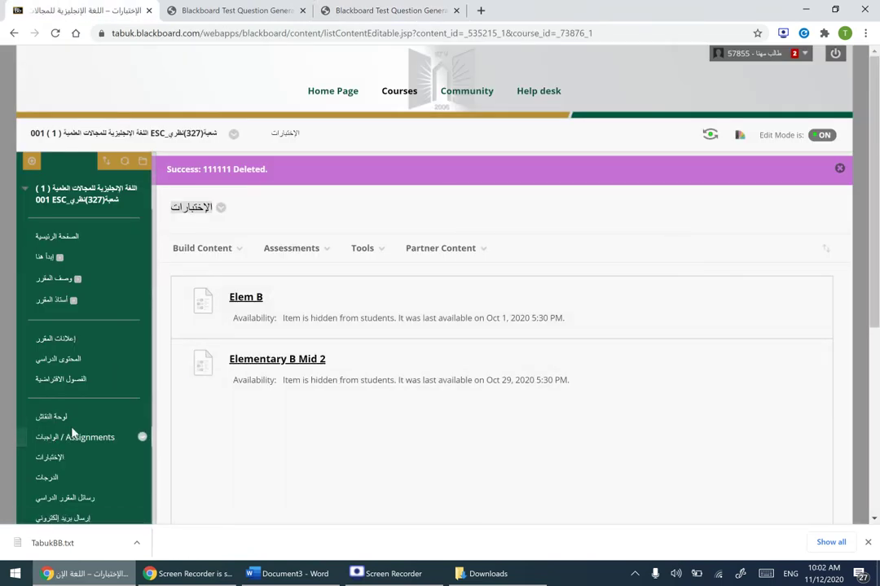
In the course's Assignments area, choose Assessments > Test to add a new test.
{"action": "left_click", "coordinate": [57, 459]}
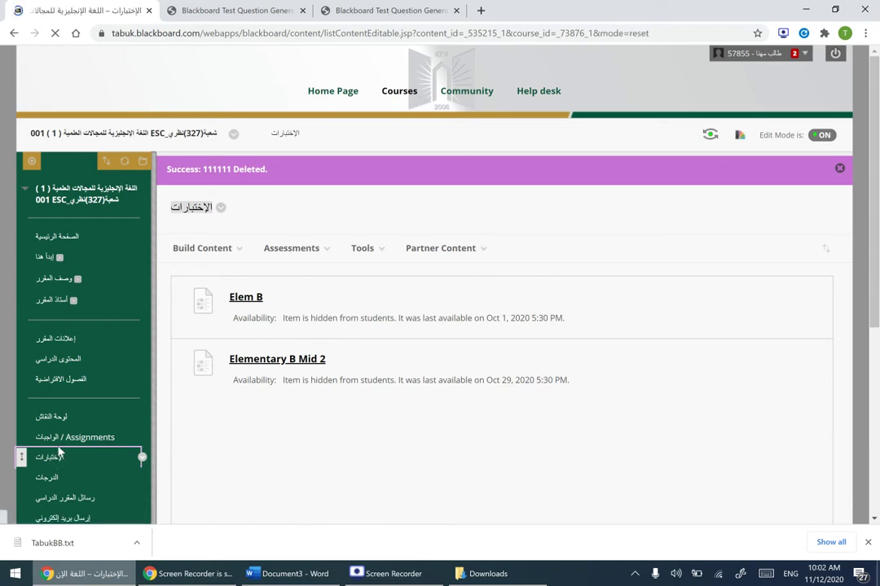
{"action": "left_click", "coordinate": [75, 447]}
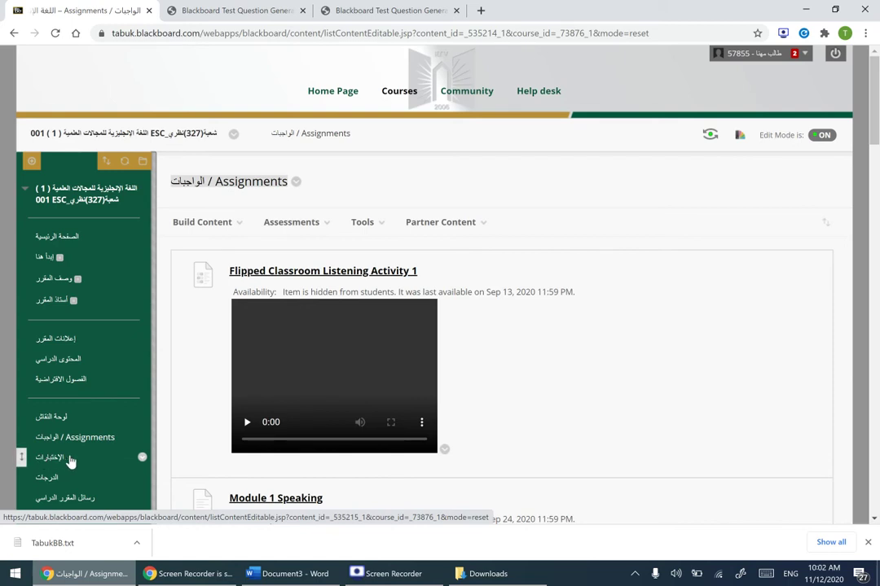
{"action": "left_click", "coordinate": [293, 222]}
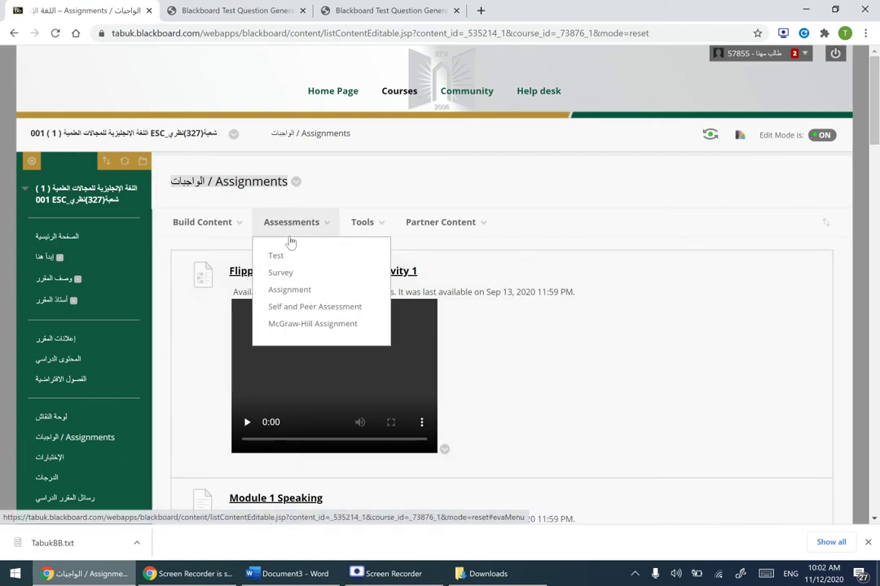
{"action": "left_click", "coordinate": [291, 238]}
{"action": "left_click", "coordinate": [289, 228]}
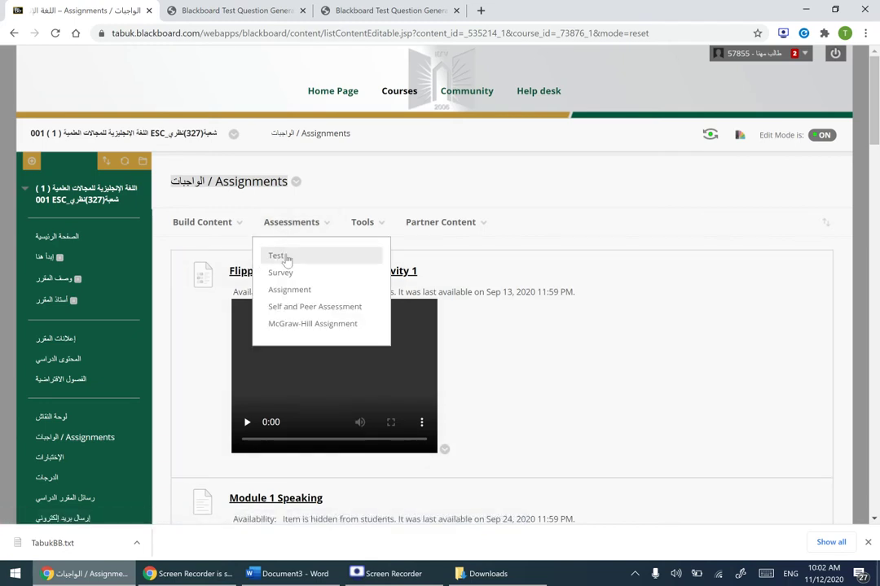
{"action": "left_click", "coordinate": [281, 256]}
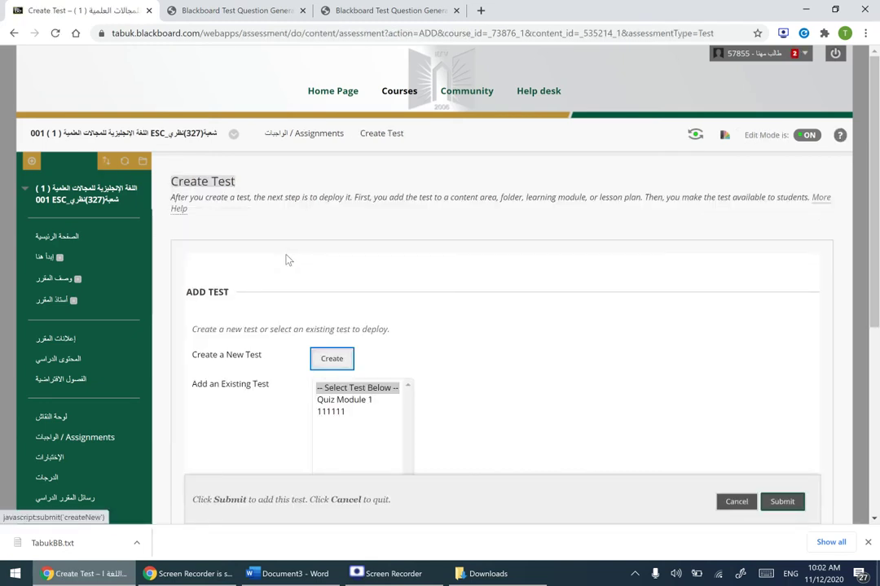
Create a new test named 'ESP ECE001' and submit it.
{"action": "left_click", "coordinate": [333, 365]}
{"action": "left_click", "coordinate": [333, 365]}
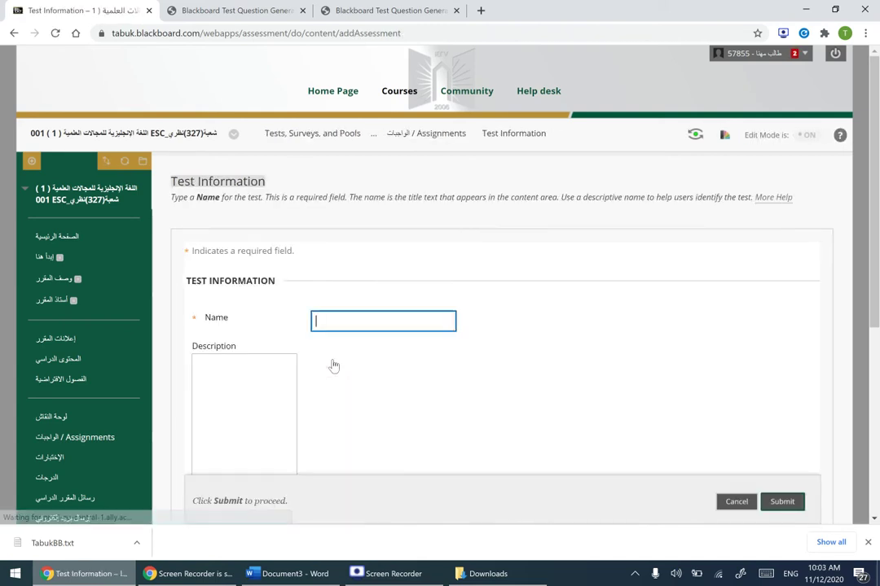
{"action": "left_click", "coordinate": [370, 321]}
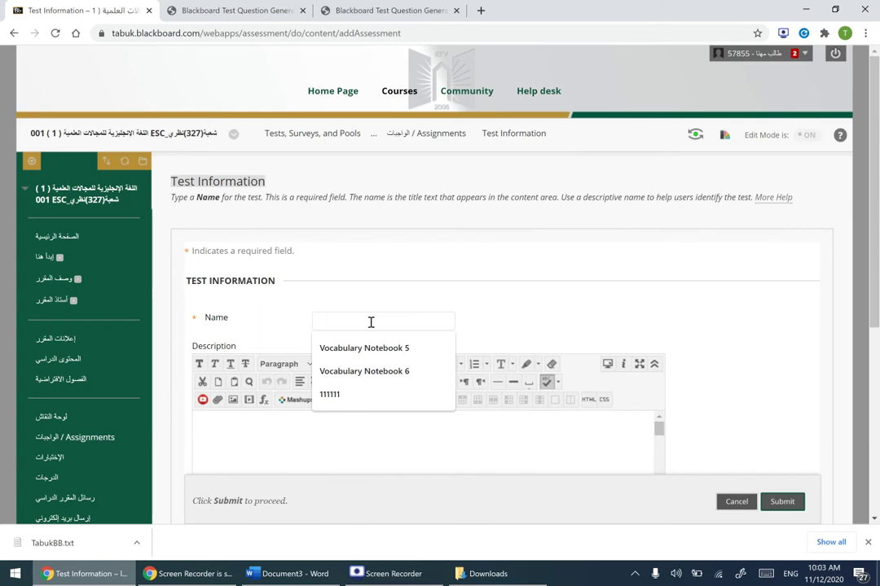
{"action": "type", "text": "ESP"}
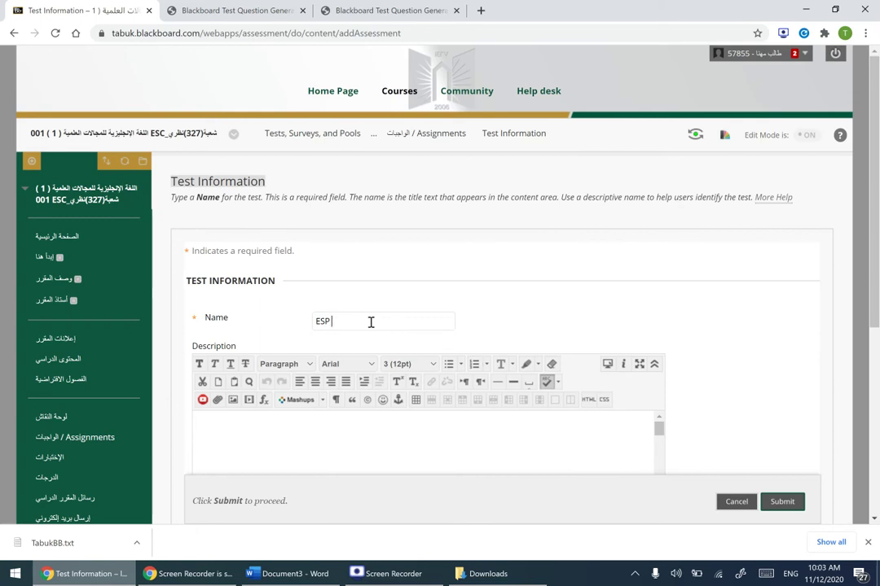
{"action": "type", "text": " ECE001"}
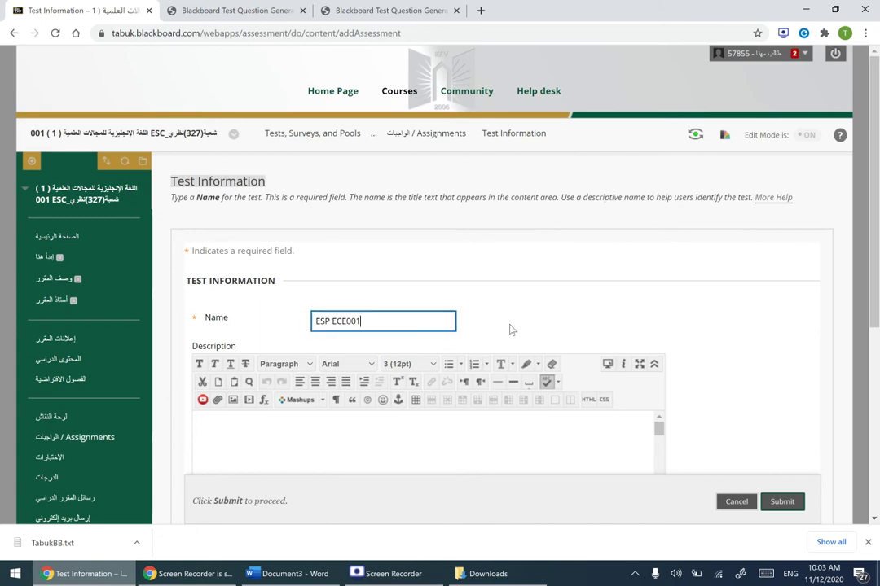
{"action": "scroll", "coordinate": [512, 329], "scroll_direction": "down", "scroll_amount": 3}
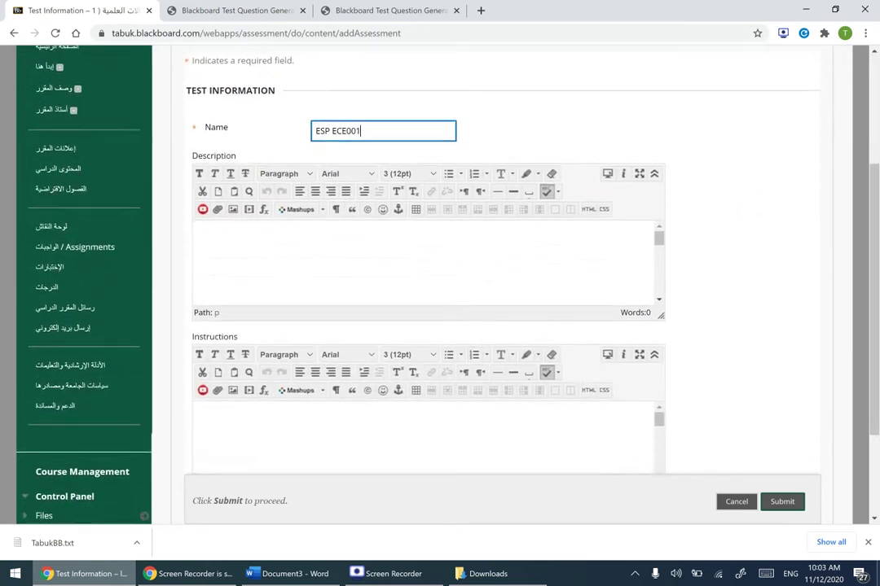
{"action": "scroll", "coordinate": [565, 359], "scroll_direction": "up", "scroll_amount": 1}
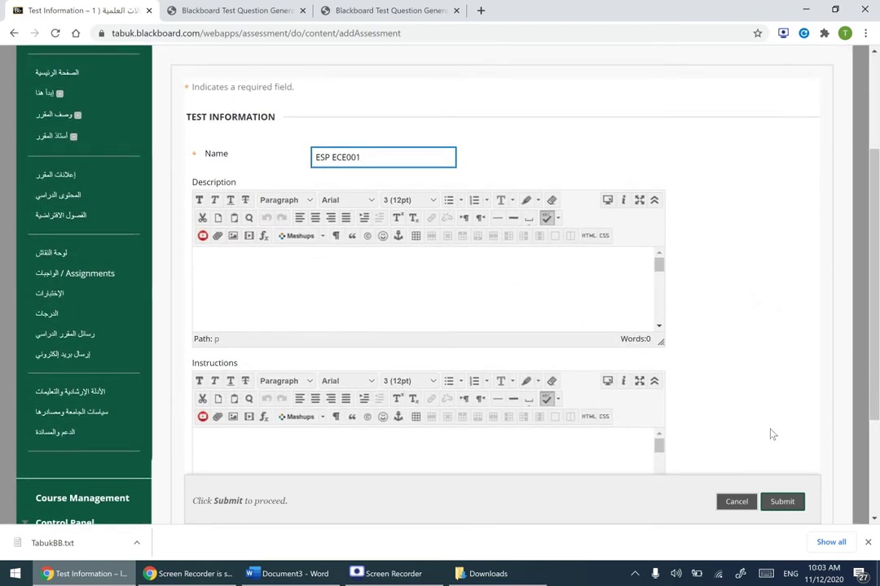
{"action": "left_click", "coordinate": [783, 502]}
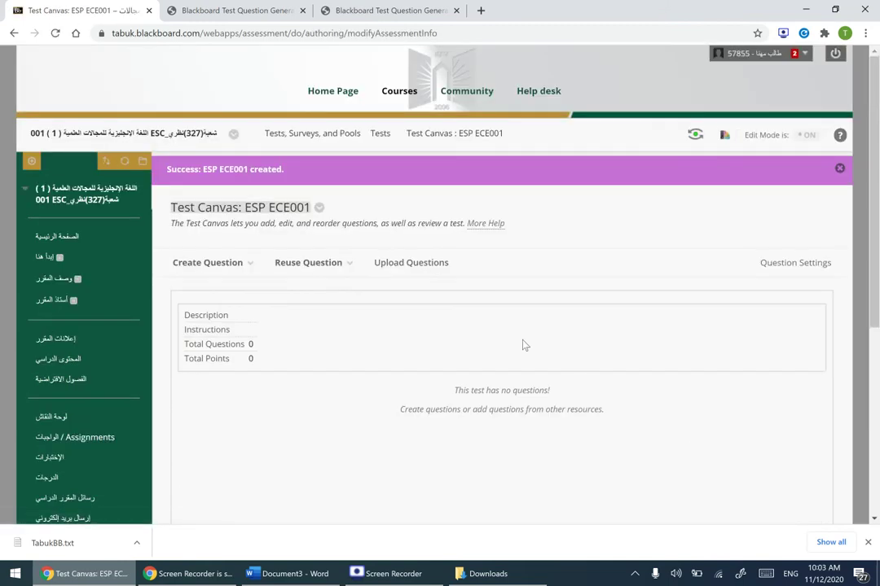
Upload TabukBB.txt from Downloads into the test at 1 point per question.
{"action": "left_click", "coordinate": [203, 265]}
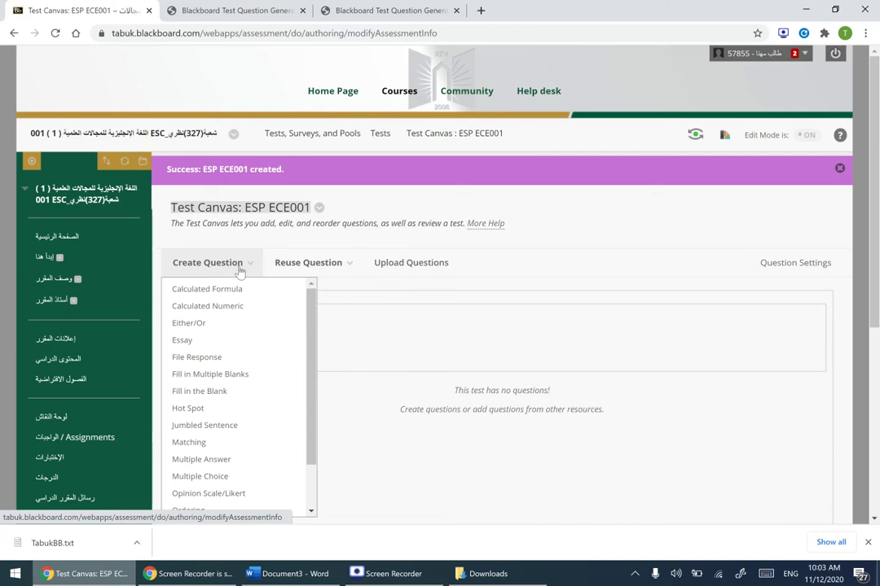
{"action": "left_click", "coordinate": [324, 376]}
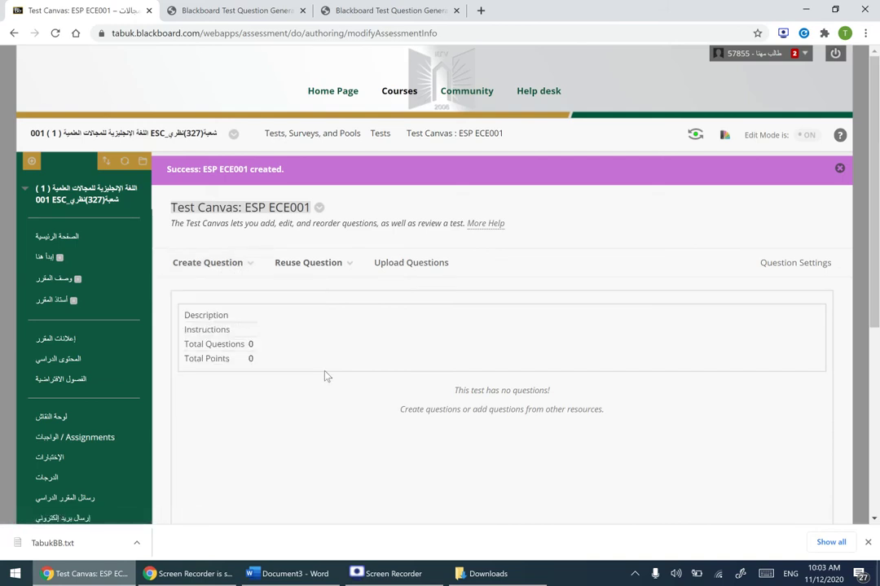
{"action": "left_click", "coordinate": [391, 269]}
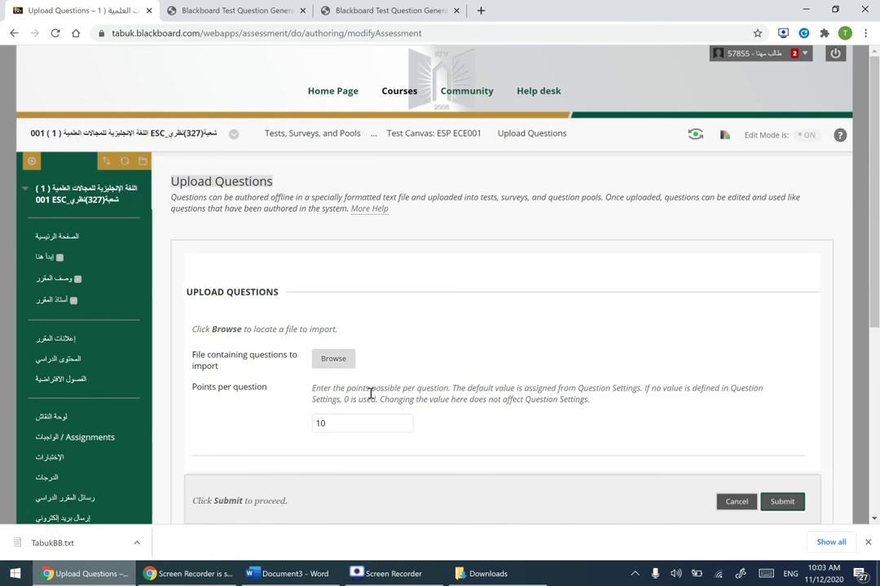
{"action": "left_click", "coordinate": [365, 426]}
{"action": "left_click", "coordinate": [365, 427]}
{"action": "left_click", "coordinate": [331, 367]}
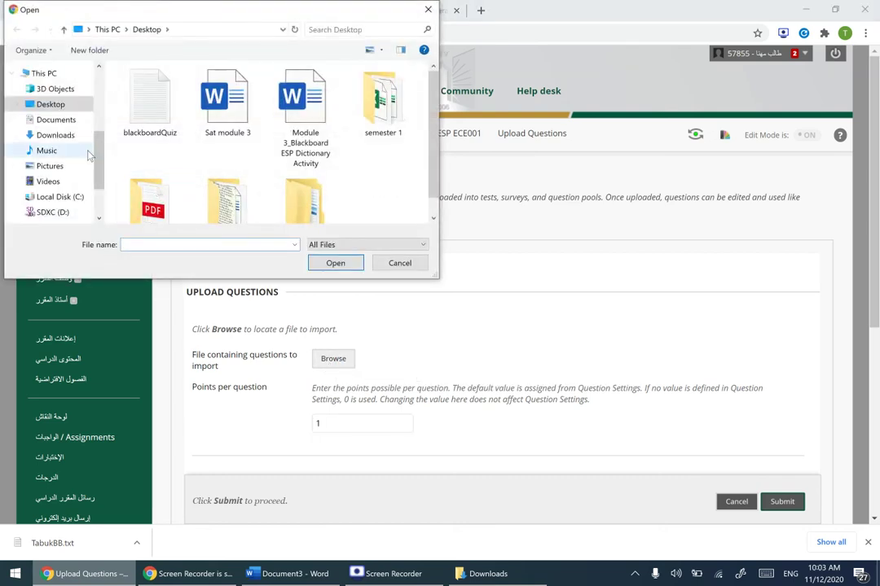
{"action": "left_click", "coordinate": [52, 135]}
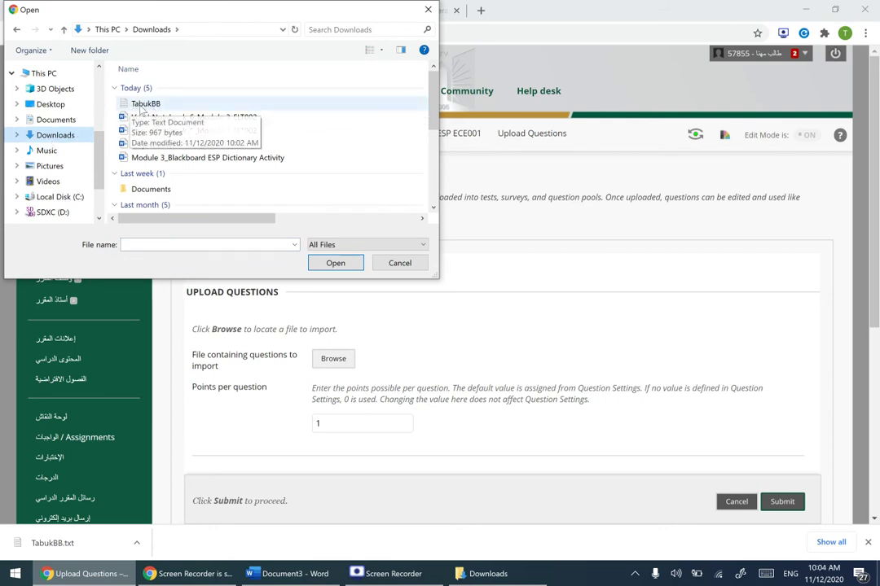
{"action": "left_click", "coordinate": [142, 106]}
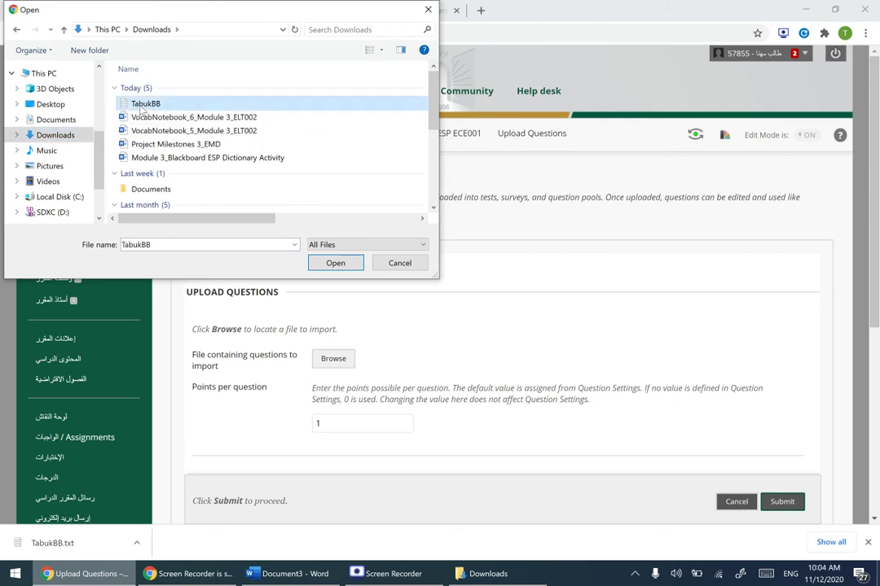
{"action": "left_click", "coordinate": [336, 262]}
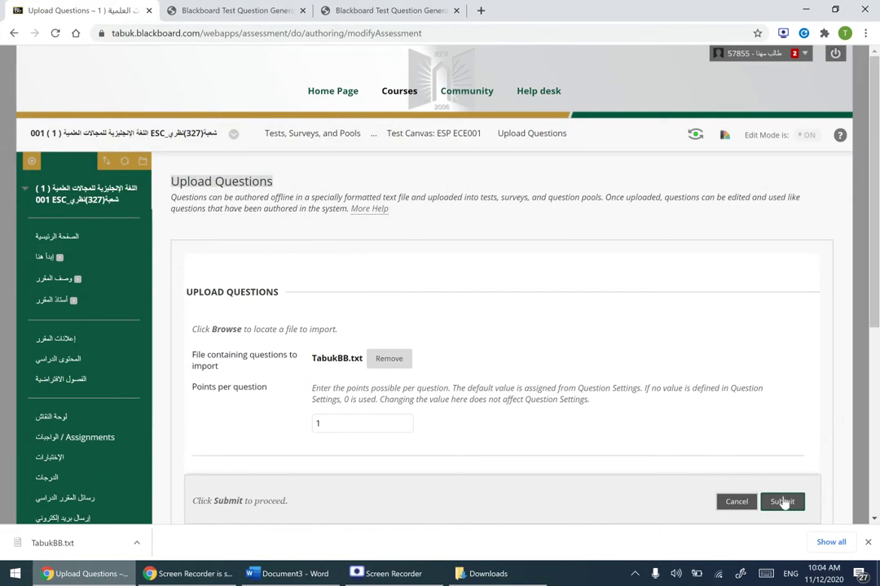
{"action": "left_click", "coordinate": [782, 502]}
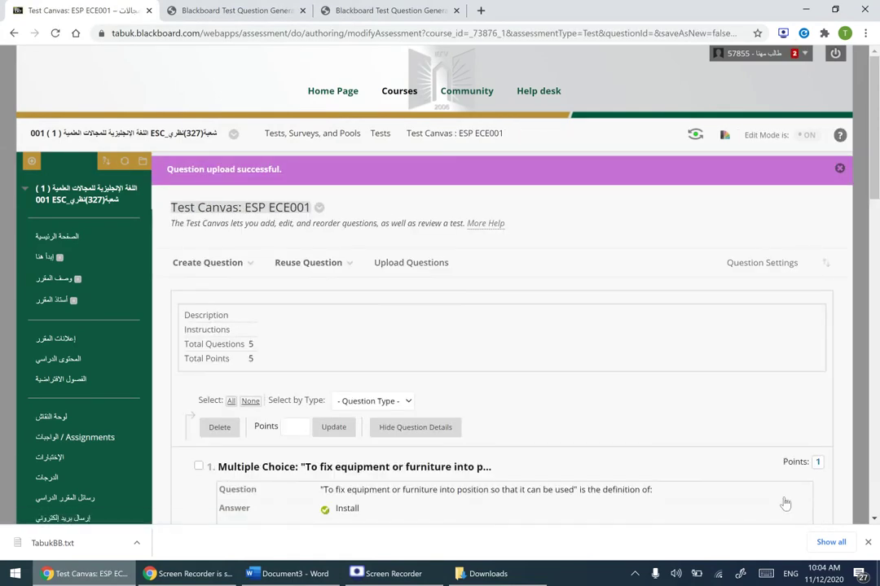
Review the five questions on the ESP ECE001 Test Canvas and confirm with OK.
{"action": "left_click_drag", "start_coordinate": [874, 180], "coordinate": [874, 507]}
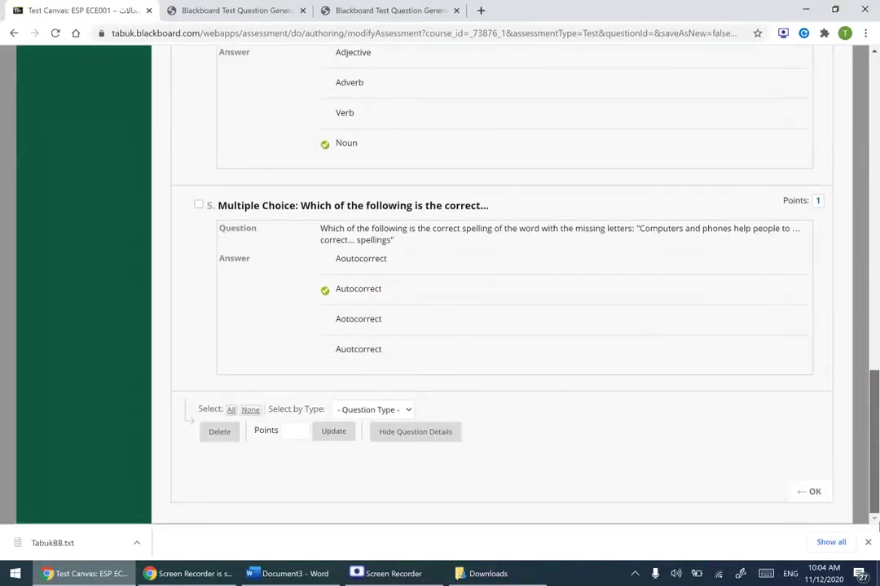
{"action": "left_click", "coordinate": [811, 493]}
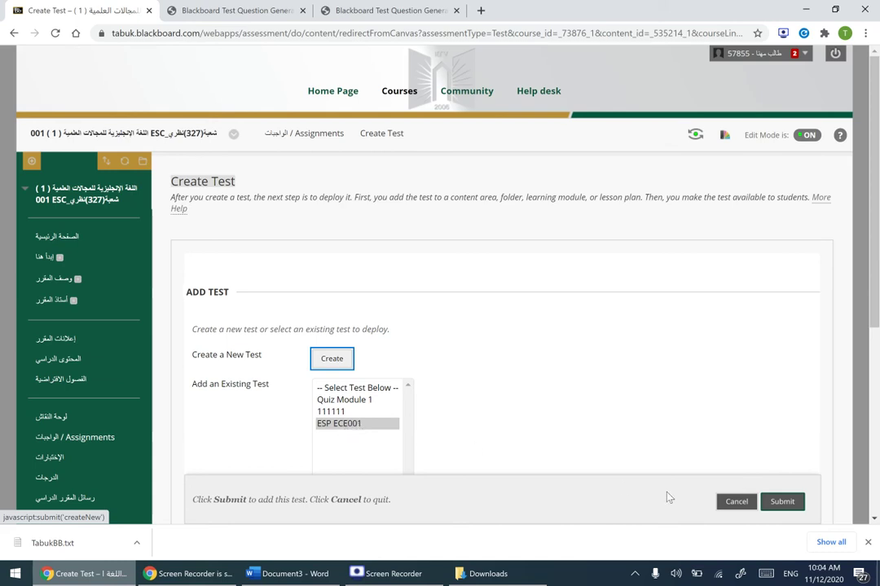
Deploy ESP ECE001, available to students with multiple attempts scored by Highest Grade.
{"action": "left_click", "coordinate": [781, 503]}
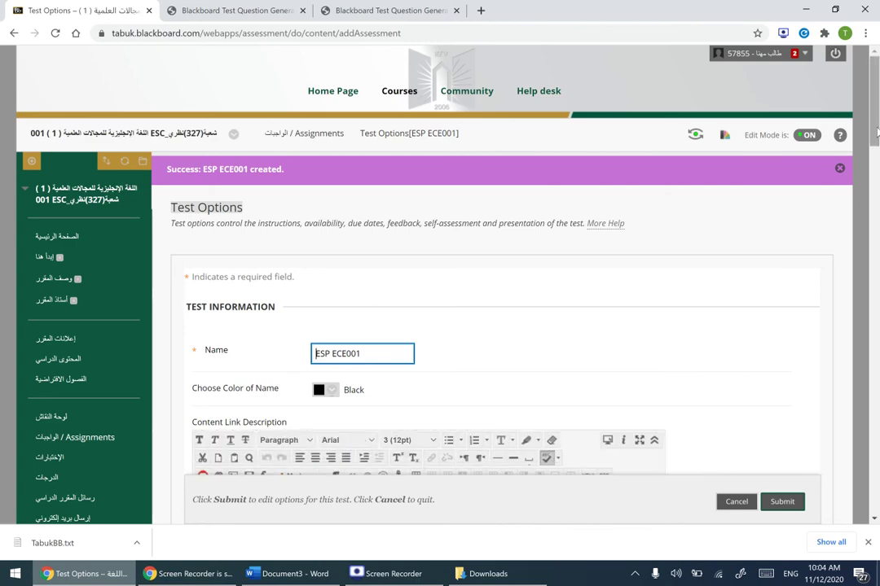
{"action": "scroll", "coordinate": [525, 225], "scroll_direction": "down", "scroll_amount": 8}
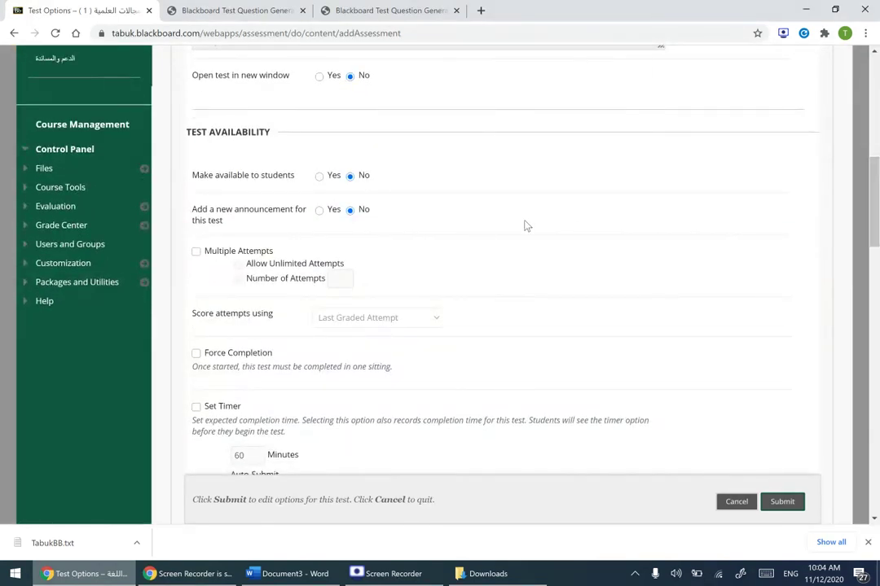
{"action": "left_click", "coordinate": [320, 177]}
{"action": "left_click", "coordinate": [197, 252]}
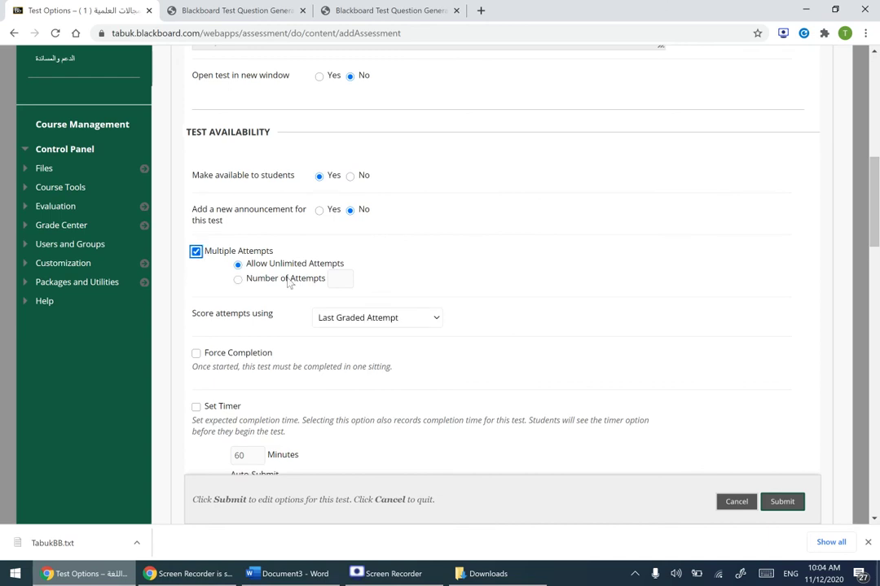
{"action": "left_click", "coordinate": [361, 316]}
{"action": "left_click", "coordinate": [363, 359]}
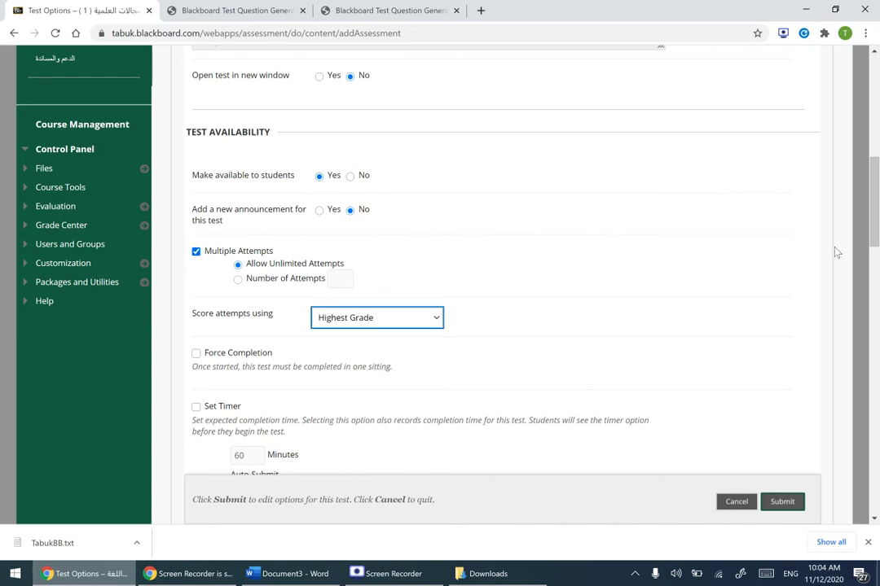
Set the test's display period to end on 11/14/2020.
{"action": "scroll", "coordinate": [837, 253], "scroll_direction": "down", "scroll_amount": 10}
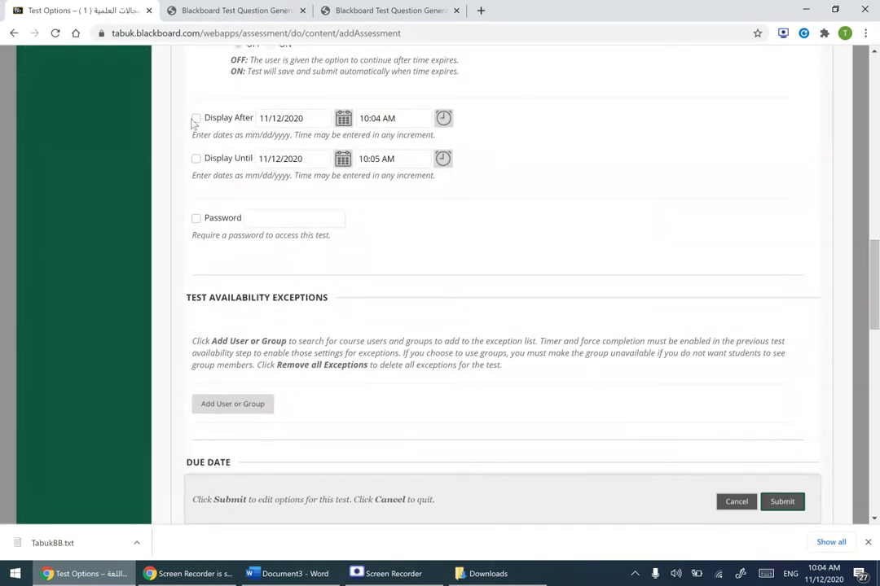
{"action": "left_click", "coordinate": [196, 119]}
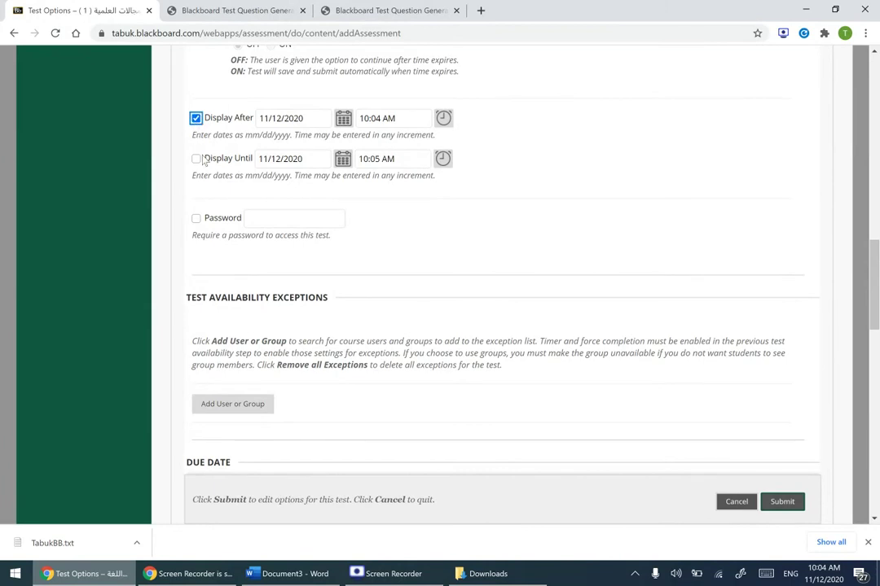
{"action": "left_click", "coordinate": [343, 158]}
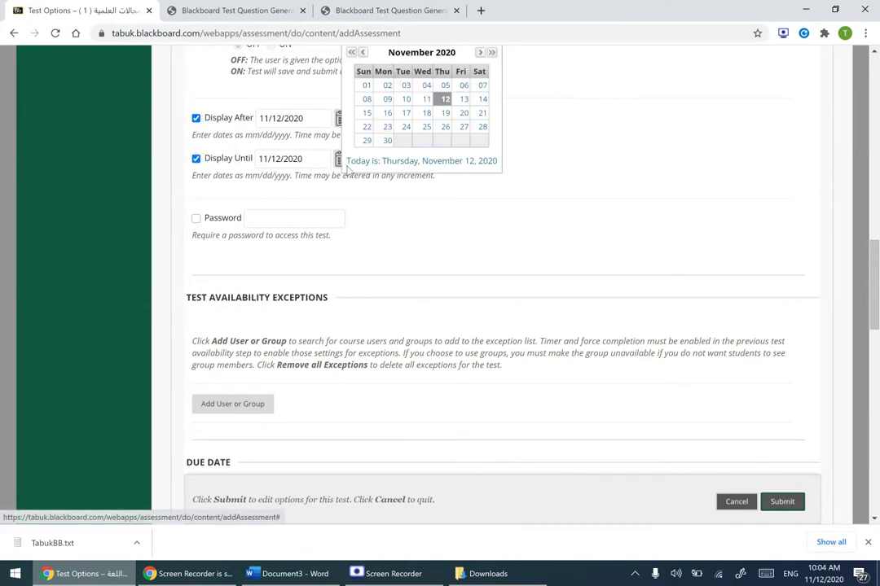
{"action": "left_click", "coordinate": [483, 100]}
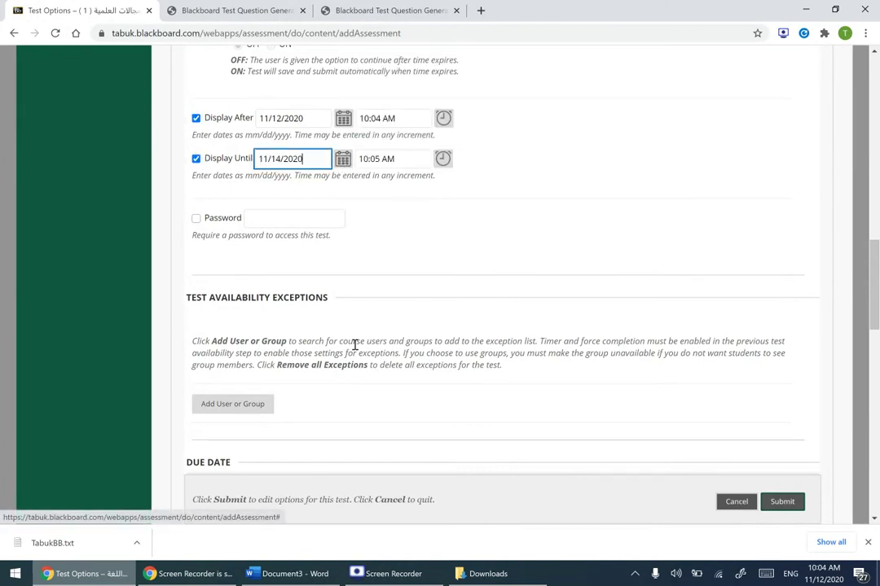
Add all course users as exceptions and save the test options.
{"action": "left_click", "coordinate": [245, 407]}
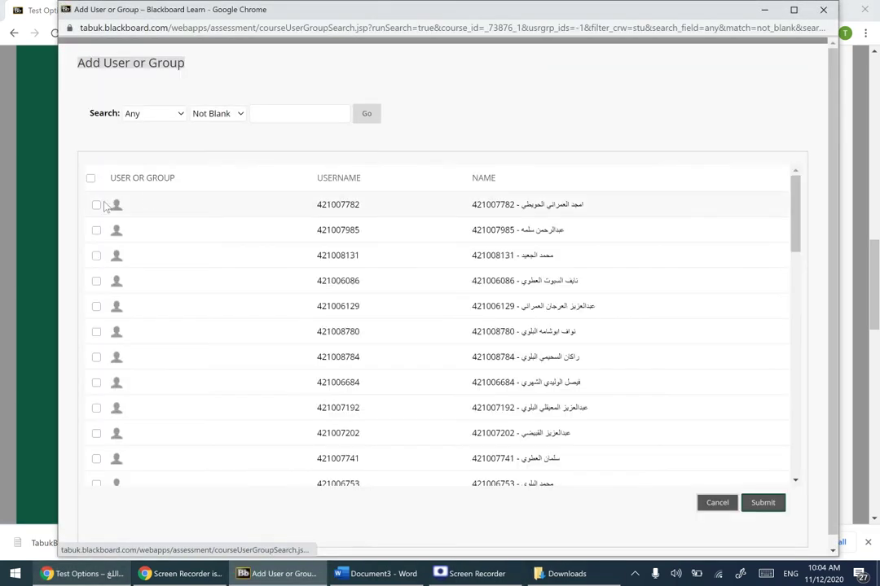
{"action": "left_click", "coordinate": [90, 178]}
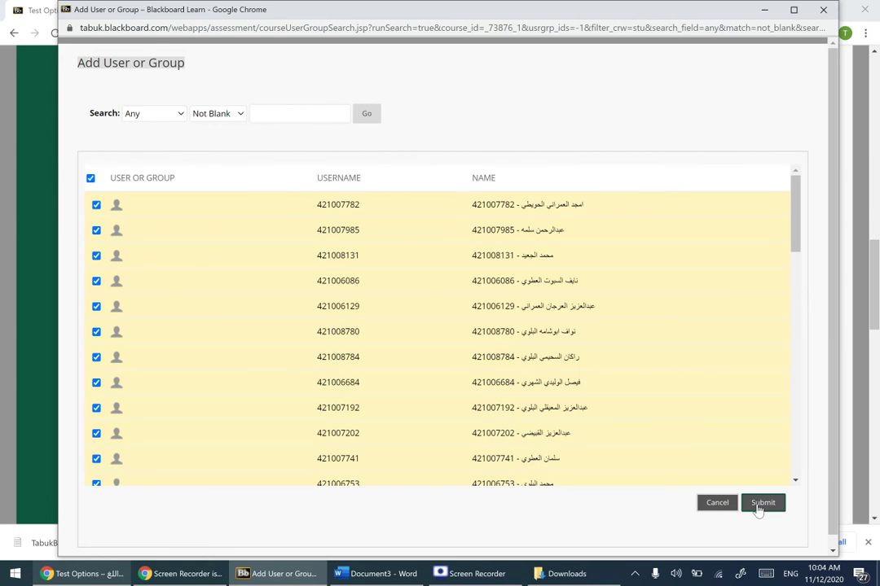
{"action": "left_click", "coordinate": [760, 504]}
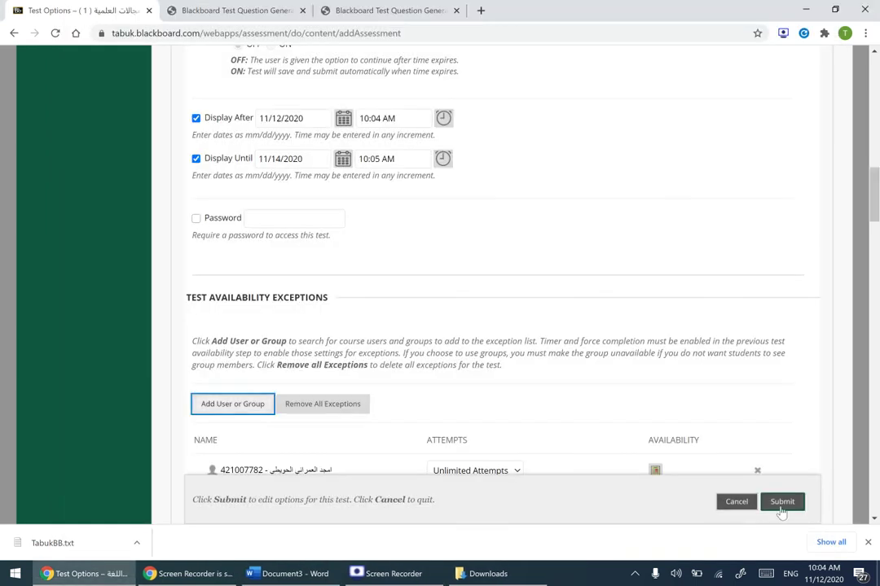
{"action": "left_click", "coordinate": [781, 503]}
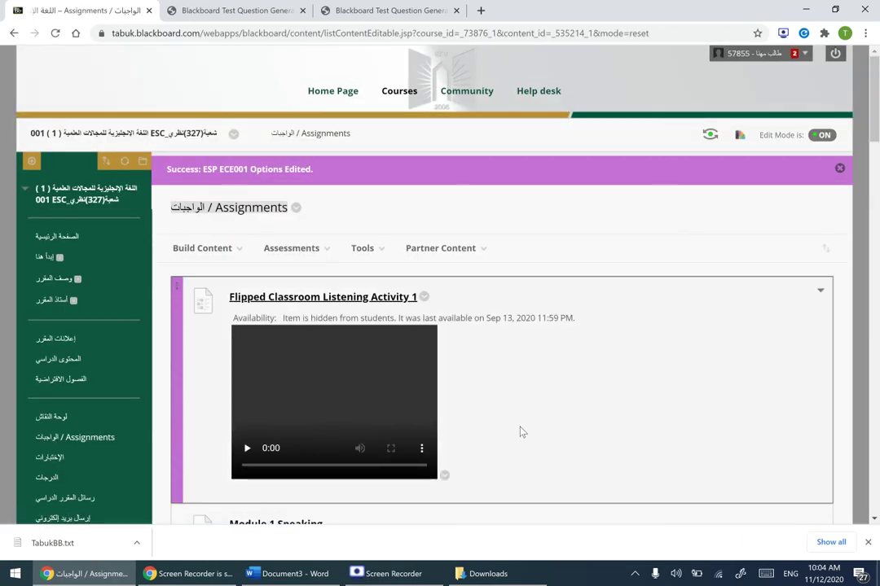
Find ESP ECE001 in the Assignments list, then enter Student Preview.
{"action": "scroll", "coordinate": [522, 433], "scroll_direction": "down", "scroll_amount": 20}
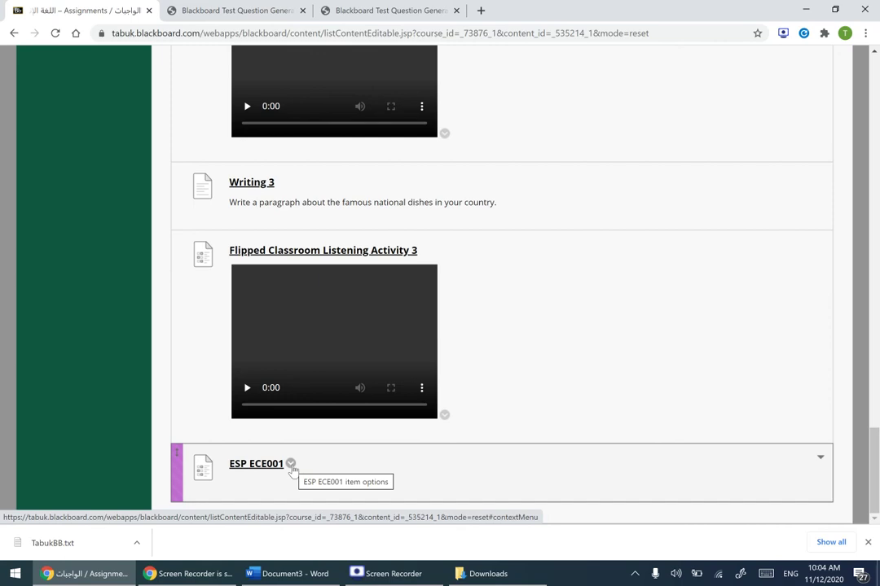
{"action": "scroll", "coordinate": [291, 468], "scroll_direction": "up", "scroll_amount": 15}
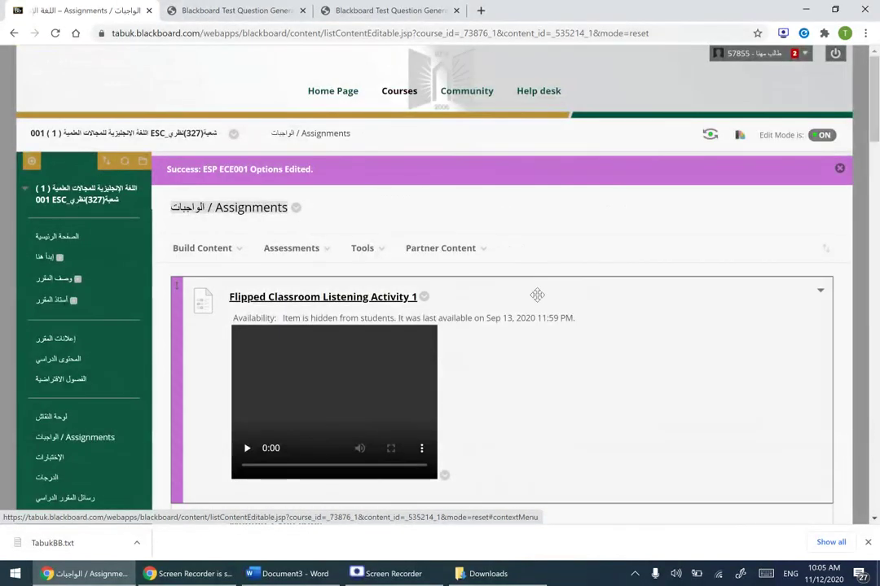
{"action": "left_click", "coordinate": [709, 135]}
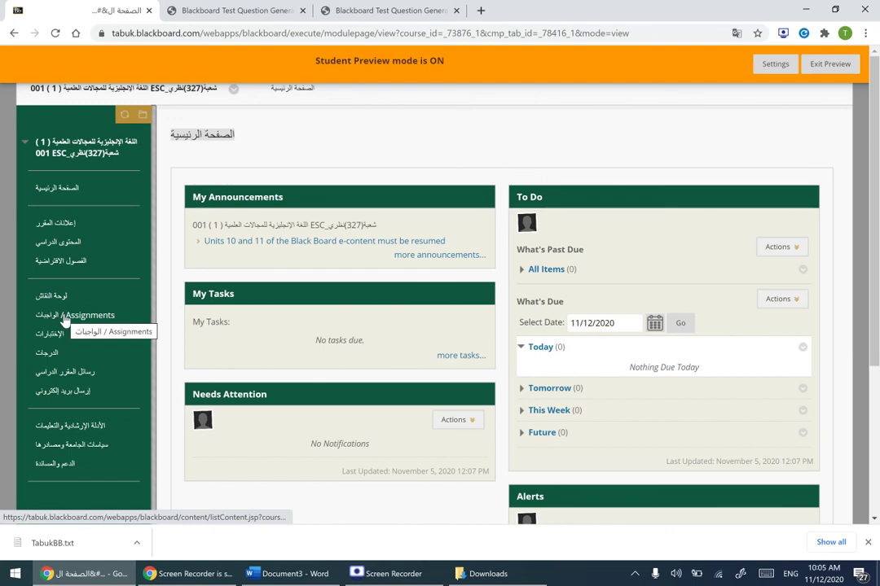
As a student, open ESP ECE001 from Assignments, begin it, and browse its questions.
{"action": "left_click", "coordinate": [64, 317]}
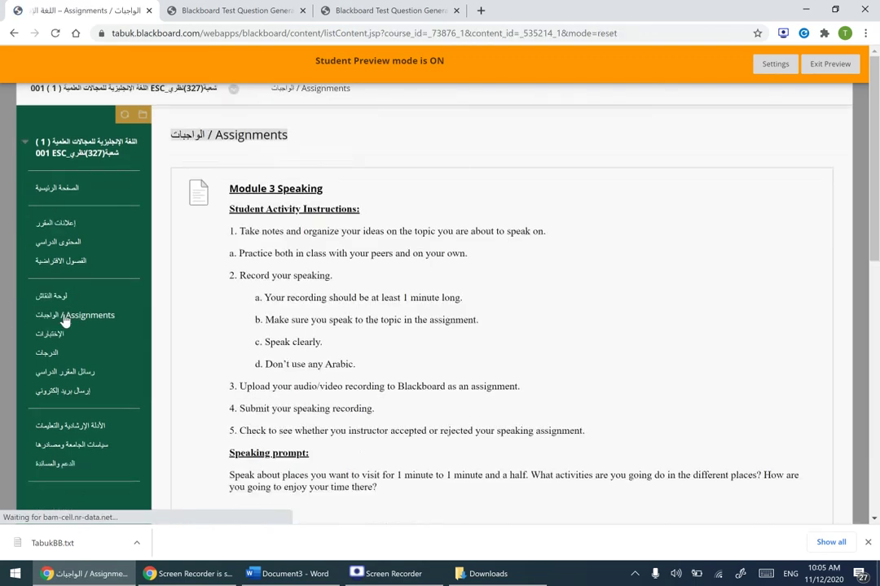
{"action": "scroll", "coordinate": [528, 286], "scroll_direction": "down", "scroll_amount": 15}
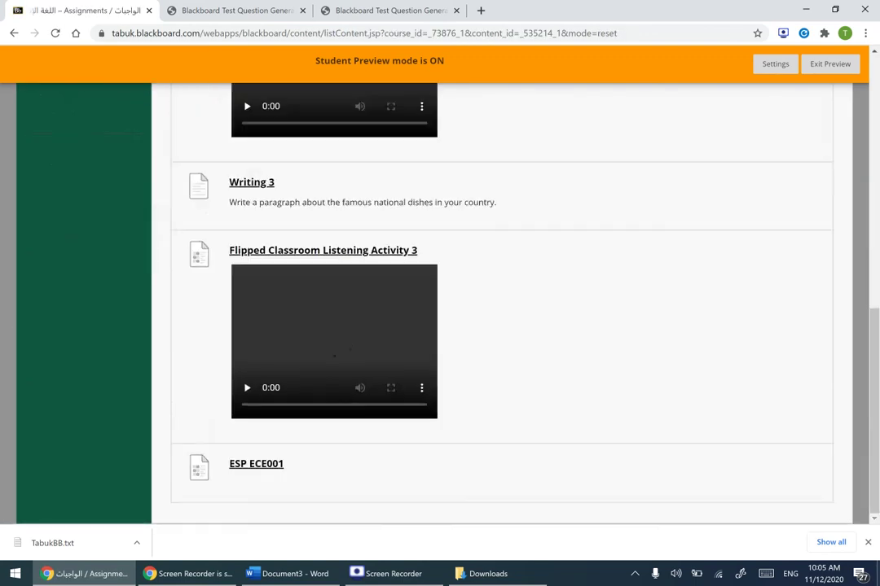
{"action": "left_click", "coordinate": [256, 463]}
{"action": "scroll", "coordinate": [452, 315], "scroll_direction": "down", "scroll_amount": 1}
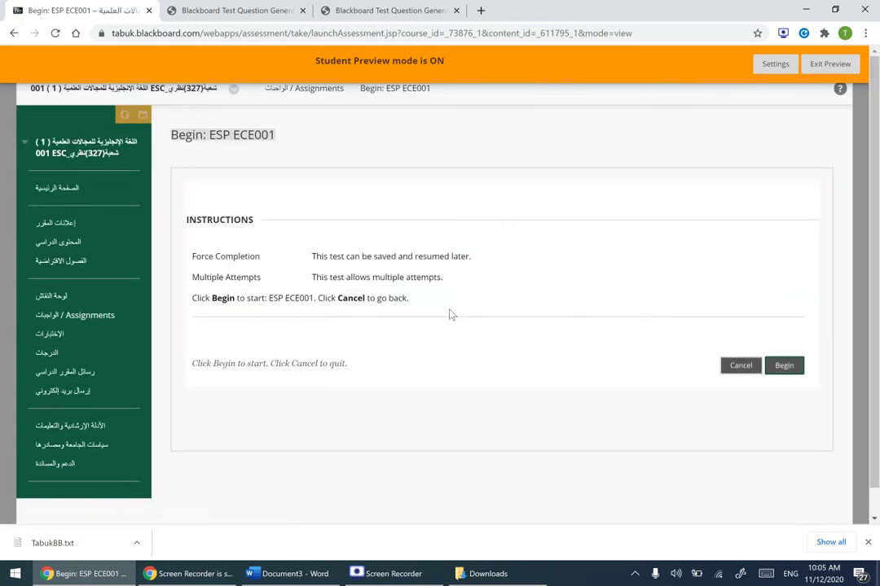
{"action": "left_click", "coordinate": [785, 367]}
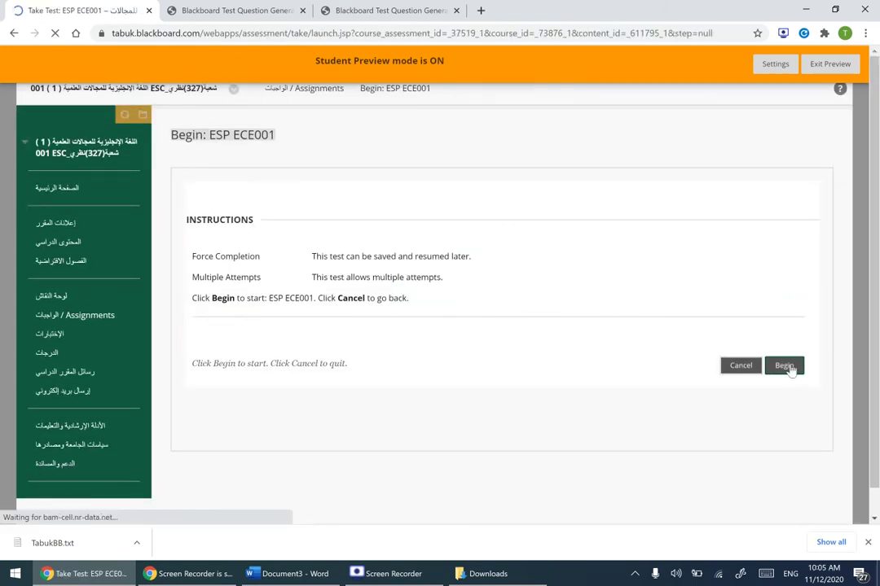
{"action": "scroll", "coordinate": [456, 395], "scroll_direction": "down", "scroll_amount": 7}
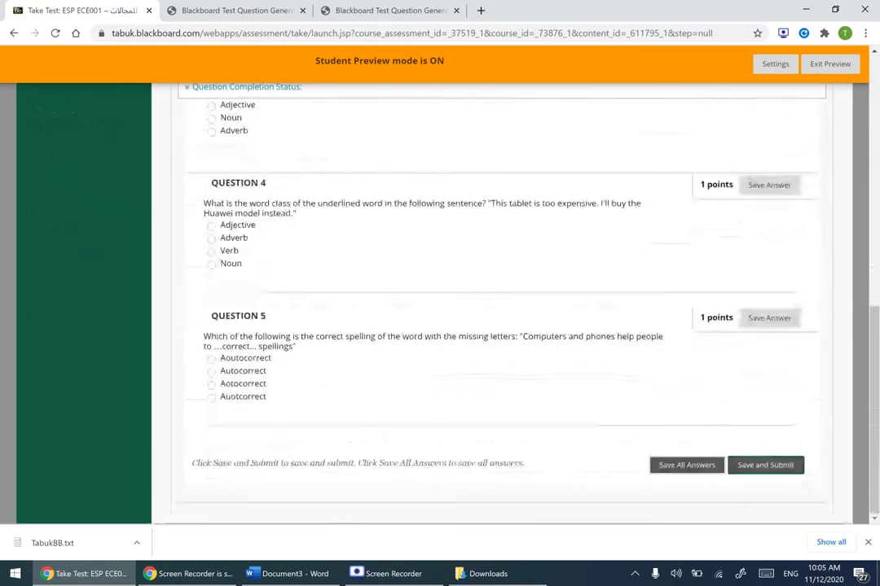
{"action": "scroll", "coordinate": [456, 395], "scroll_direction": "up", "scroll_amount": 3}
{"action": "scroll", "coordinate": [501, 309], "scroll_direction": "down", "scroll_amount": 3}
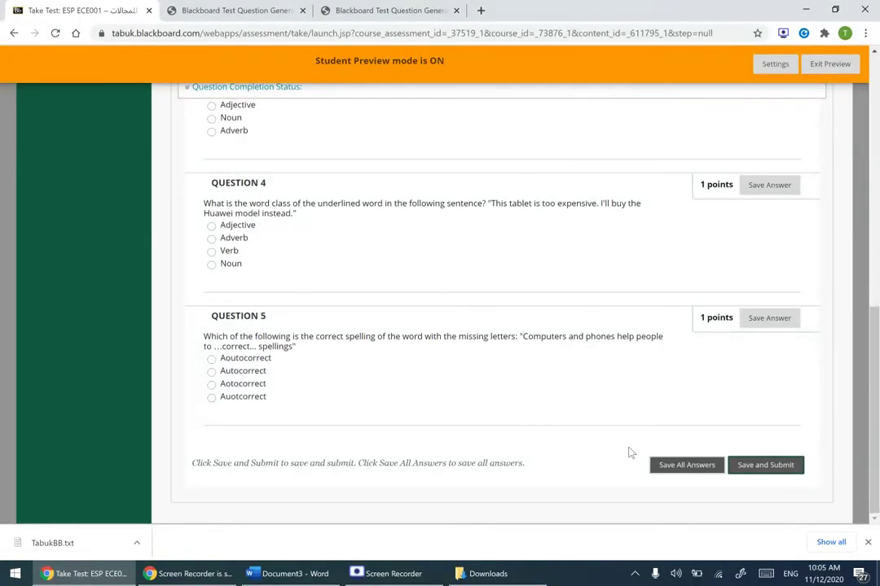